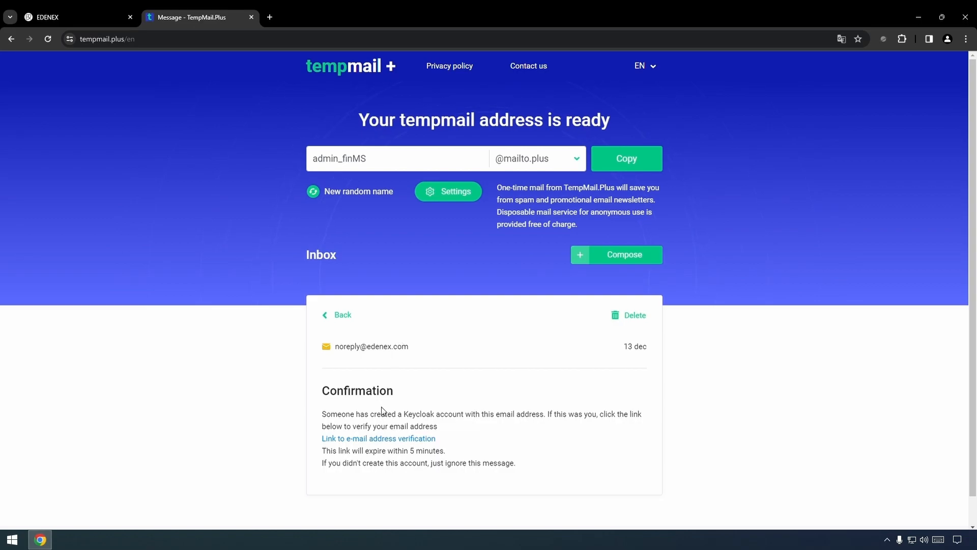
Follow the e-mail address verification link in the Confirmation message
left_click(396, 439)
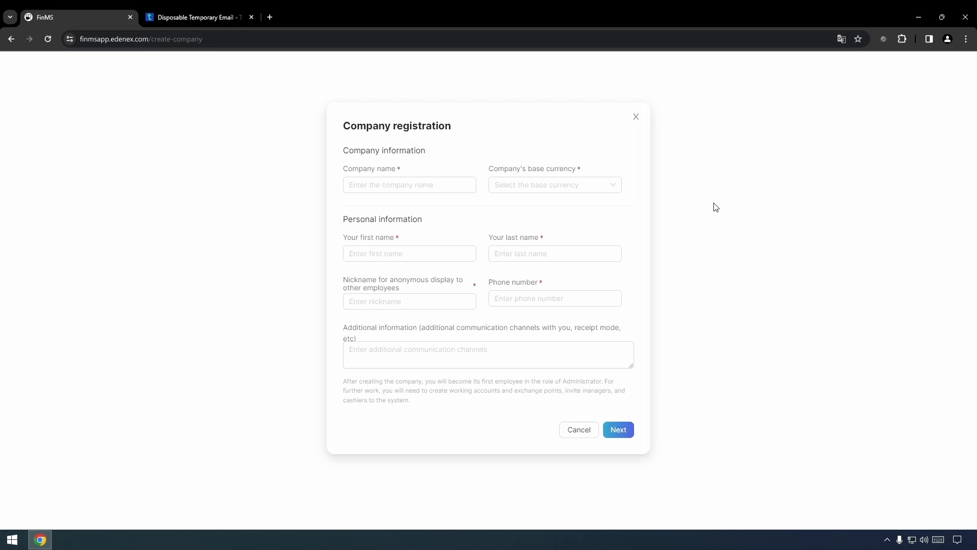
Enter company name 'Best Deals' and choose USDT as the base currency
left_click(409, 192)
type("Best Deals")
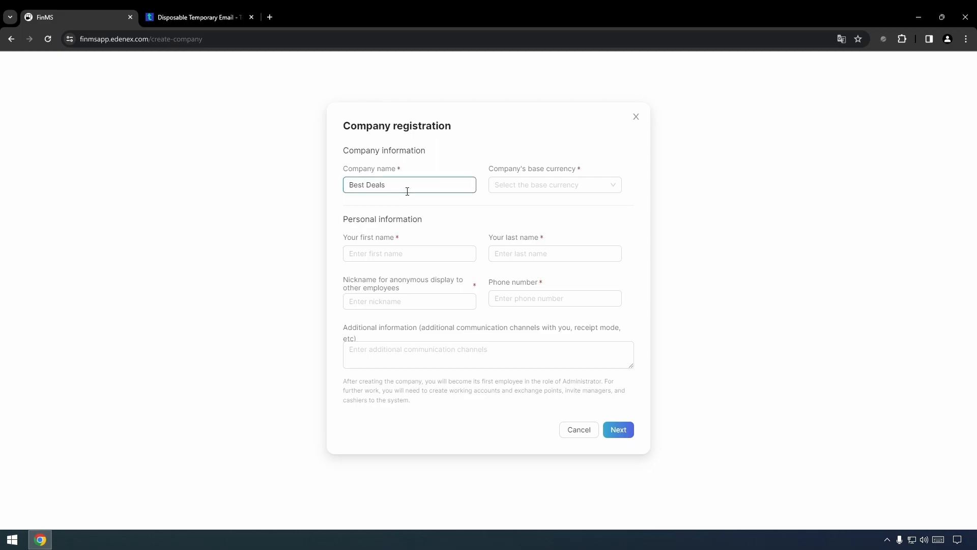
left_click(527, 187)
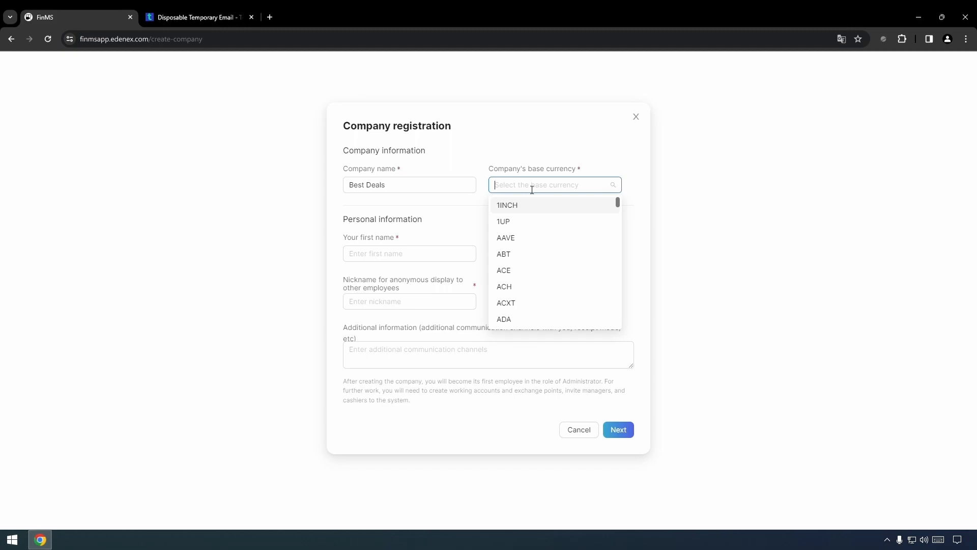
type("usdt")
left_click(508, 205)
Fill in the administrator's first name, last name, nickname and phone number, then submit the registration
left_click(434, 254)
left_click(549, 264)
left_click(447, 307)
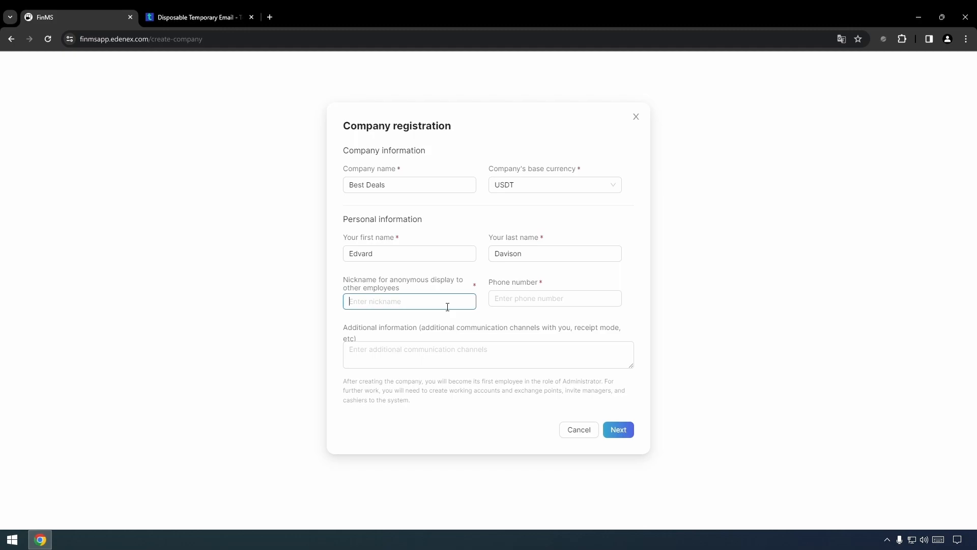
type("BigBoss")
left_click(514, 307)
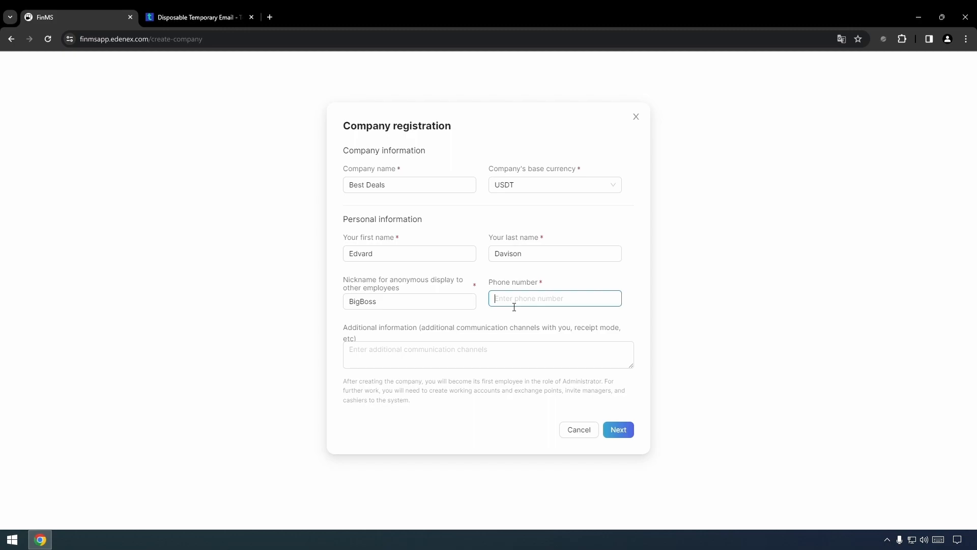
type("12345678900")
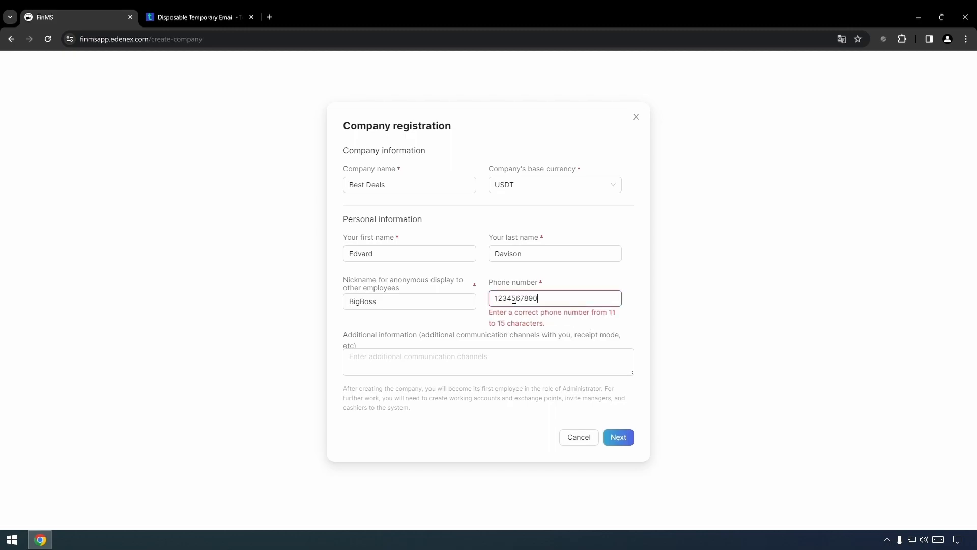
left_click(431, 358)
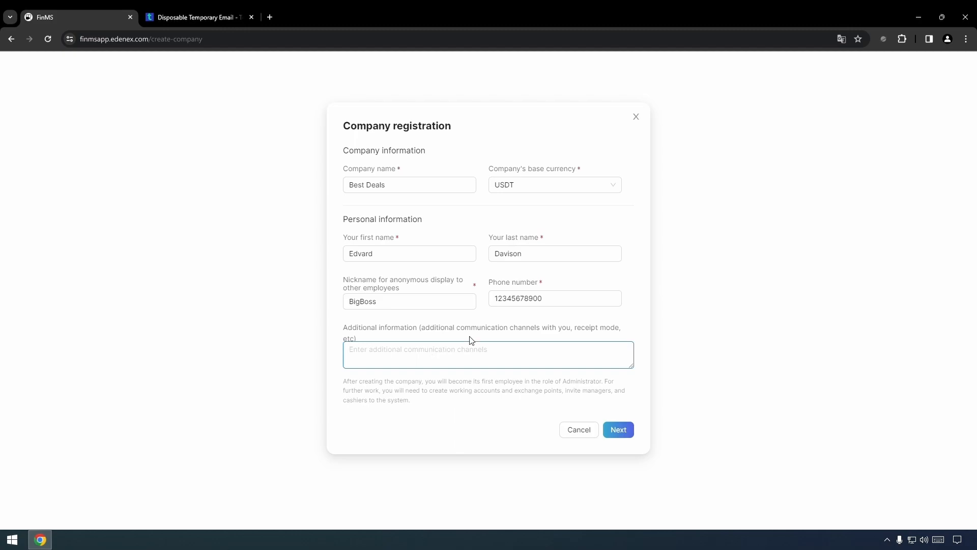
left_click(631, 434)
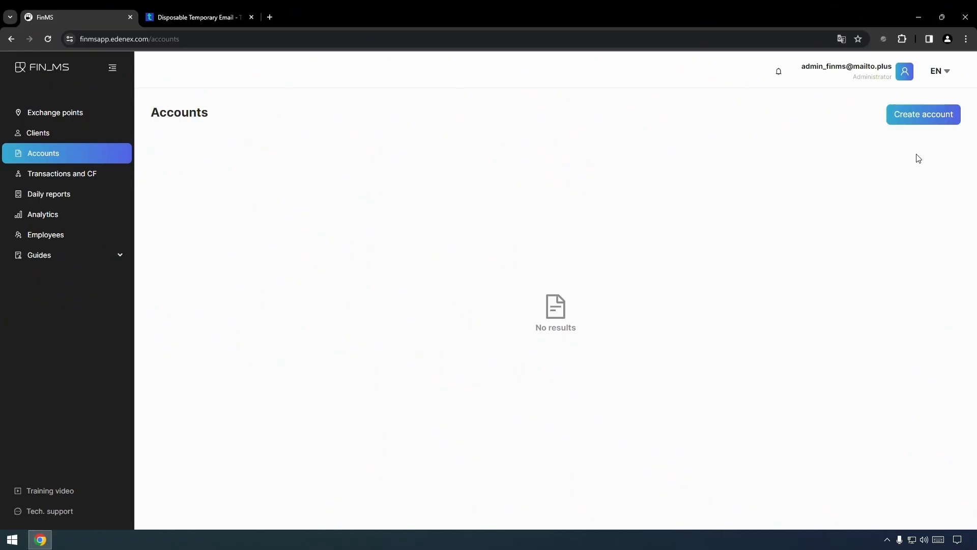
Start a Physical storage AED account named 'Abu Dhabi_Main office_Safe', short name 'Abu Dhabi_AED'
left_click(922, 116)
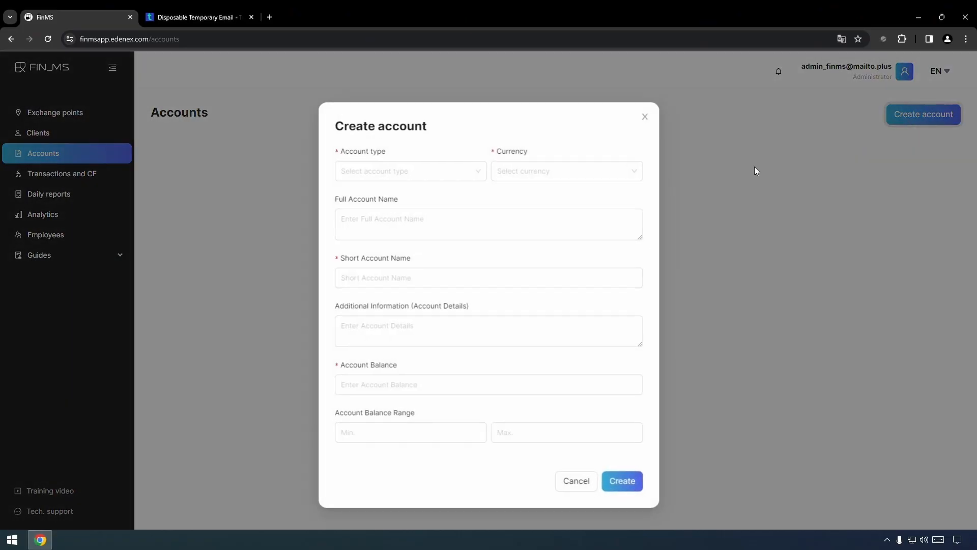
left_click(425, 173)
left_click(408, 235)
left_click(545, 178)
type("aed")
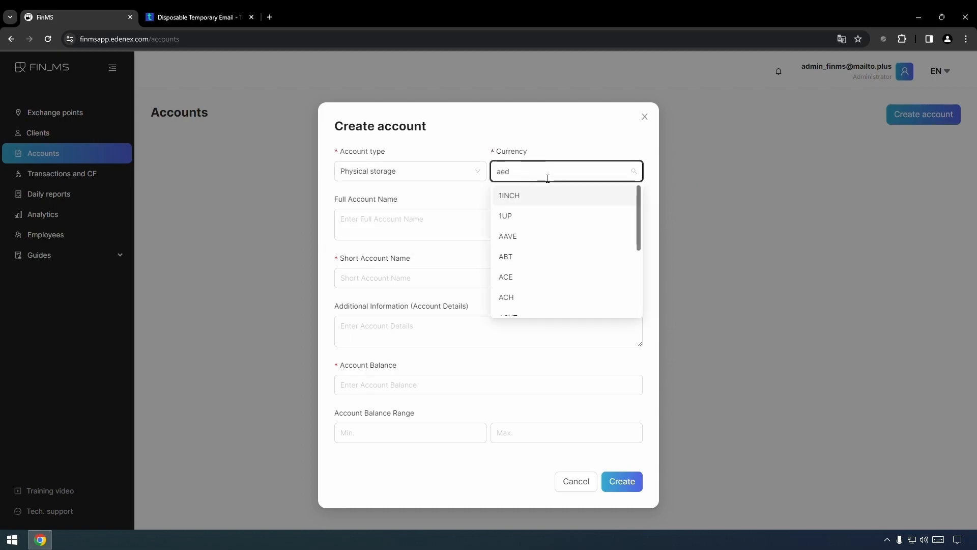
left_click(529, 199)
left_click(480, 227)
type("Abu D")
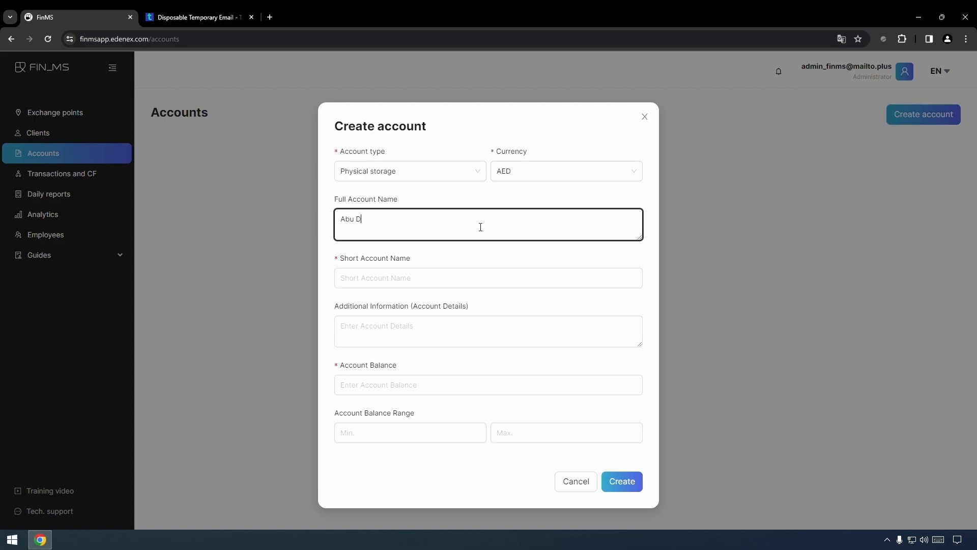
type("habi_Main office_Safe")
left_click(434, 278)
type("Abu Dhab")
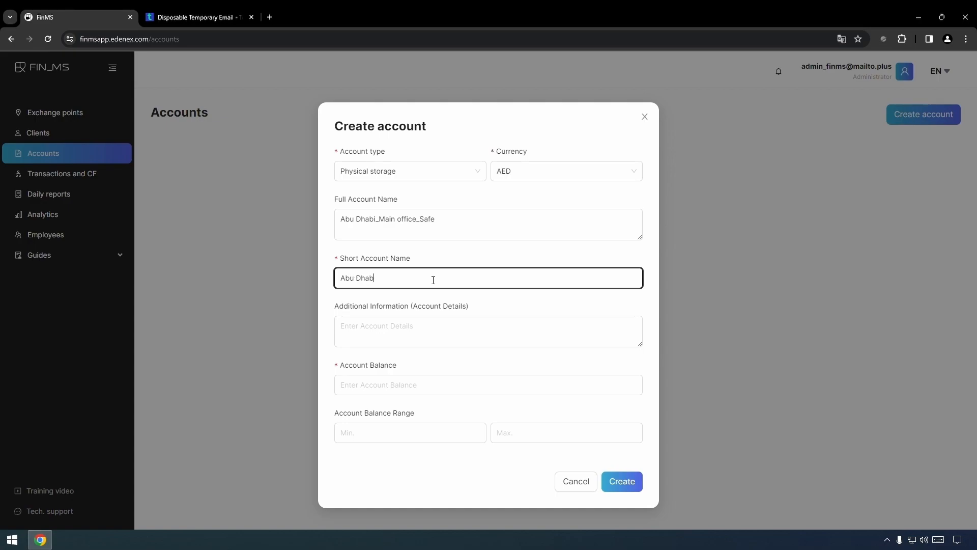
type("i_AED")
Give it opening balance 200000 and balance range 500–10000000, then create the account
left_click(385, 384)
type("200000")
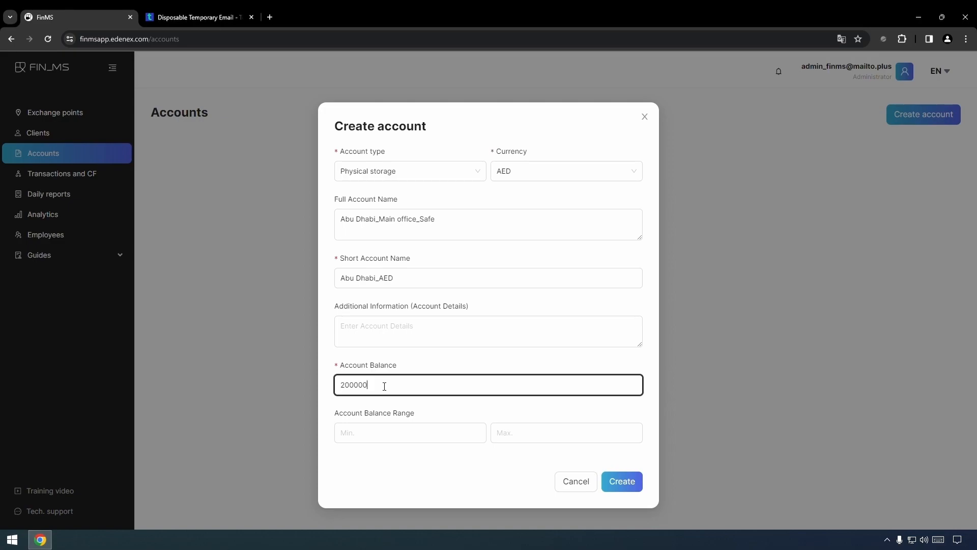
left_click(469, 438)
type("500")
left_click(523, 438)
type("10000000")
left_click(504, 467)
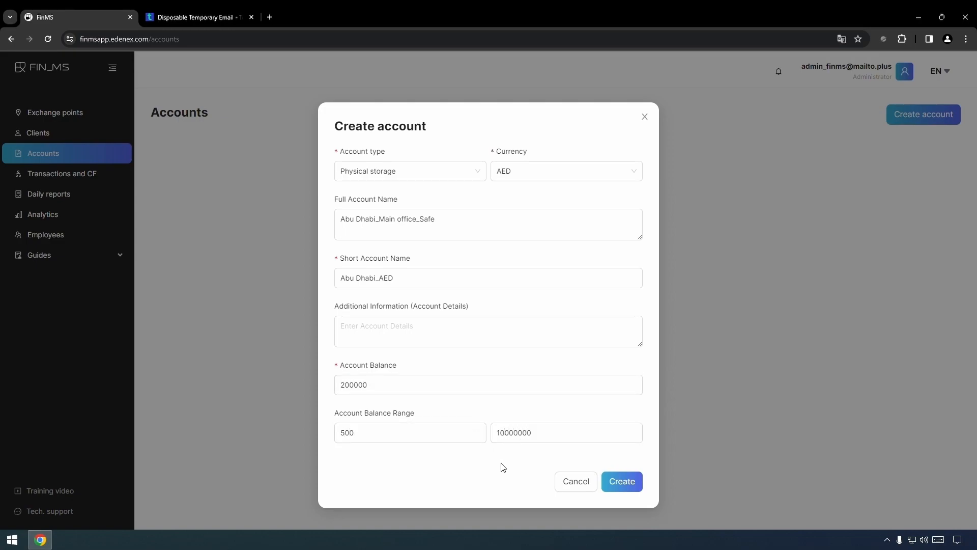
left_click(628, 485)
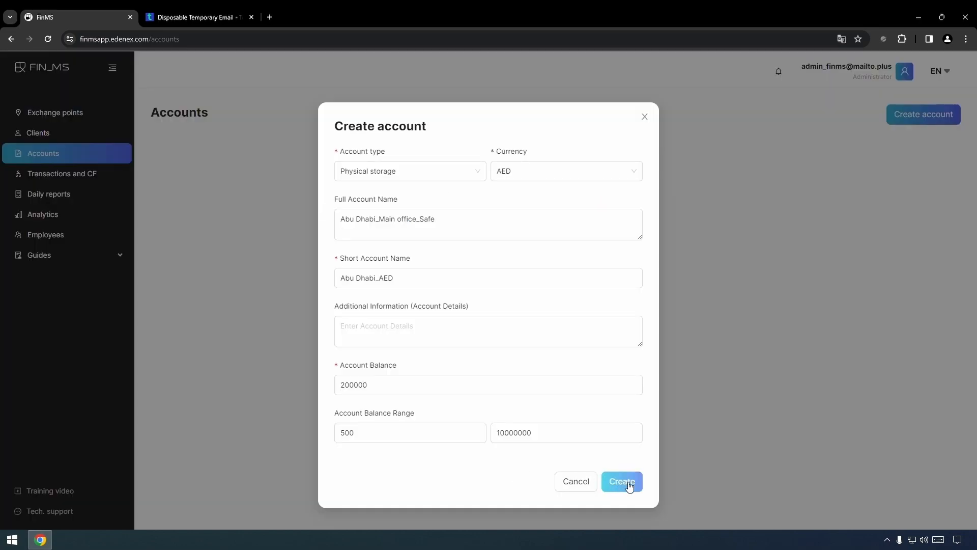
left_click(628, 483)
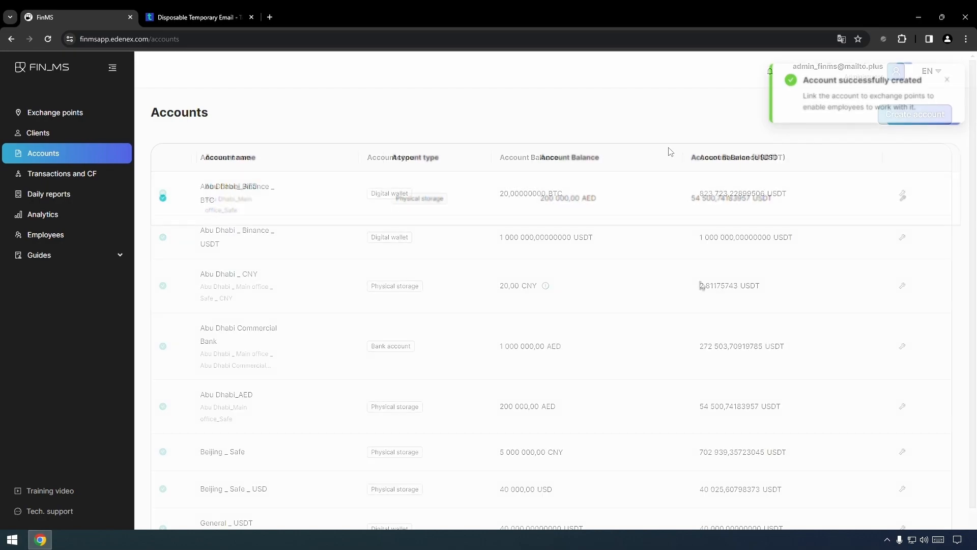
Scroll the Accounts list to confirm Abu Dhabi_AED is listed
scroll(606, 224, "down", 1)
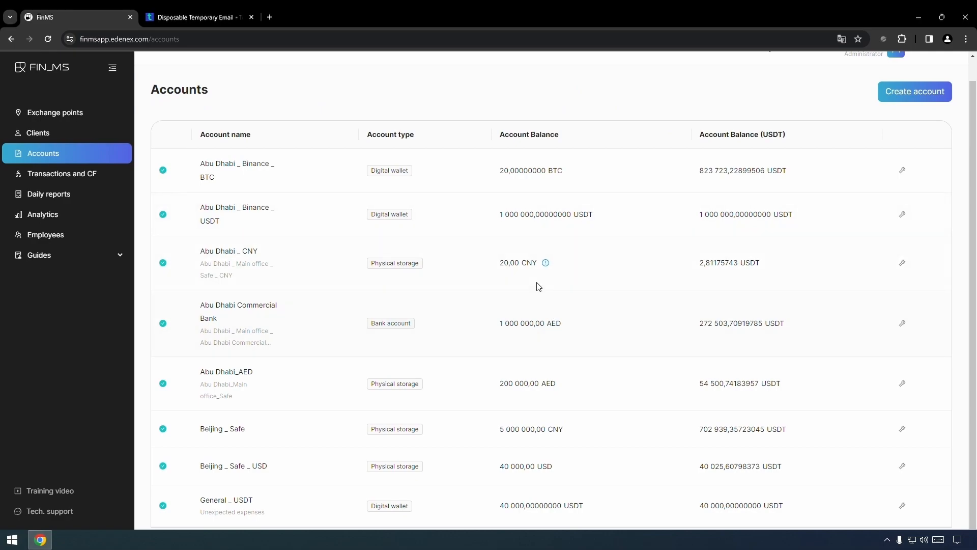
mouse_move(545, 263)
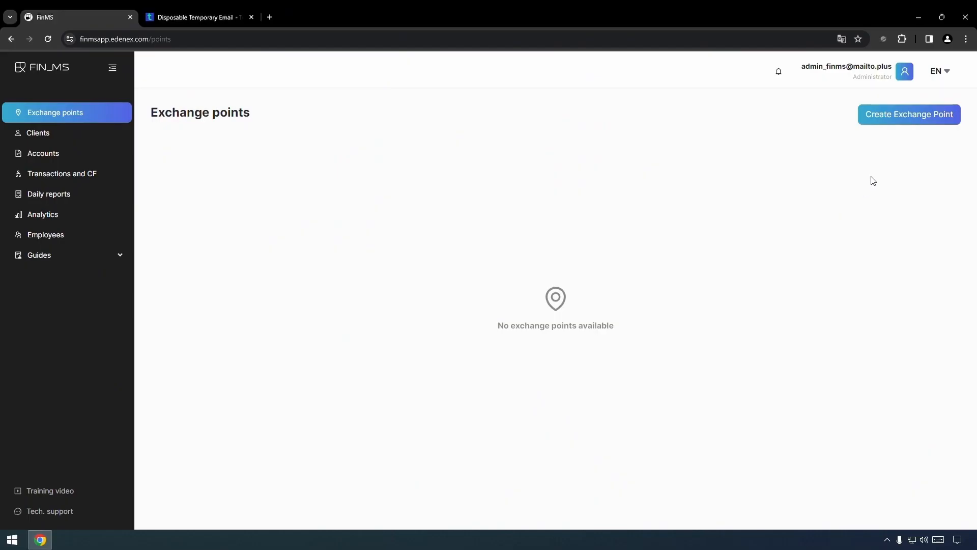
Name the new exchange point 'Abu Dhabi_Main office' with AED base currency and UTC+03:00 time zone
left_click(909, 120)
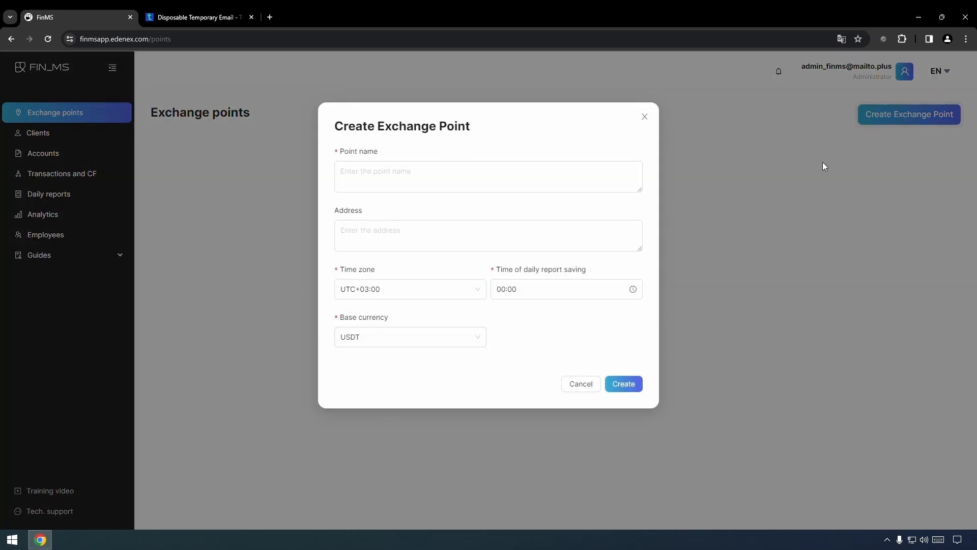
left_click(455, 180)
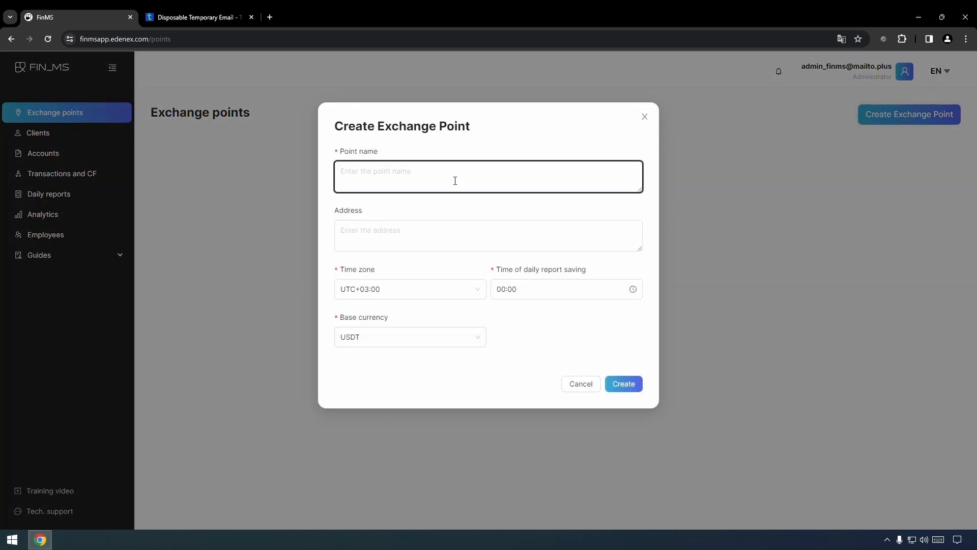
type("Abu D")
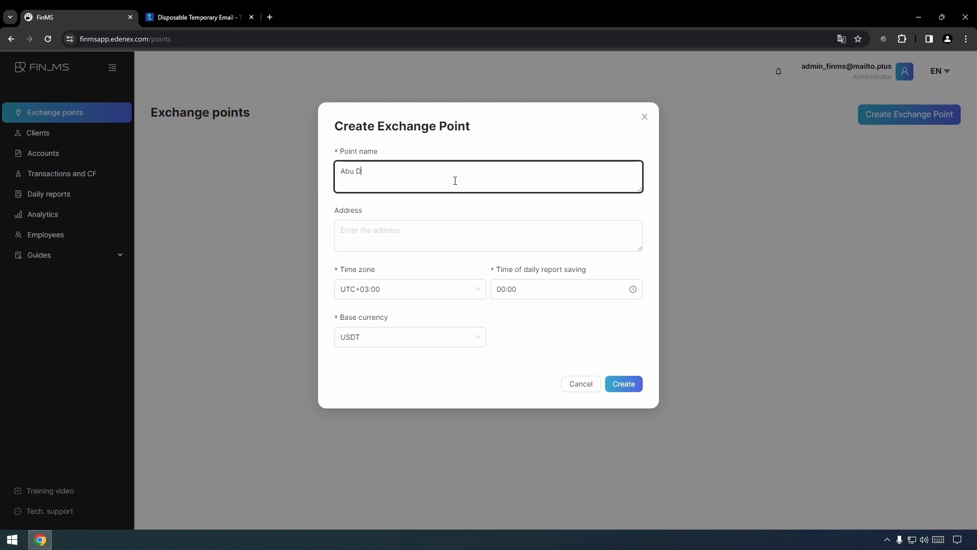
type("habi_Main office")
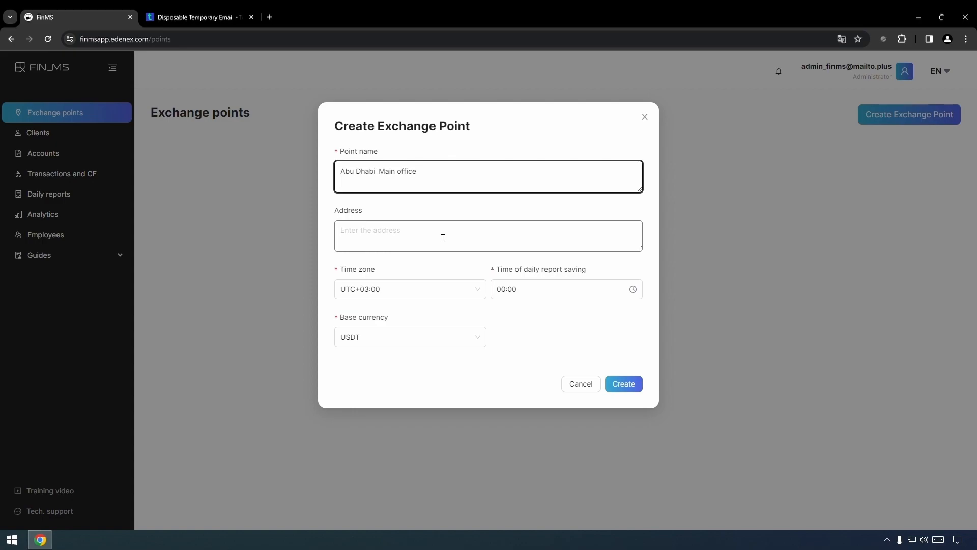
left_click(399, 342)
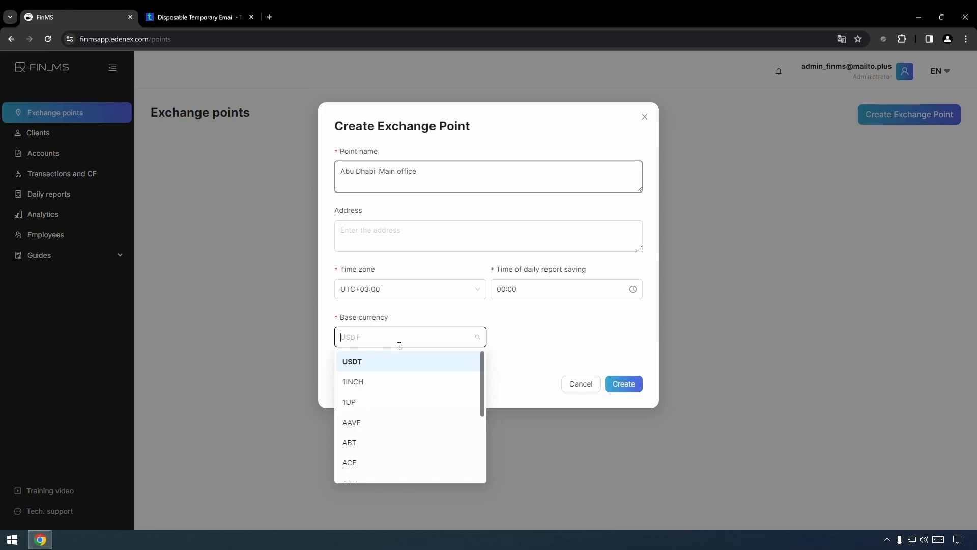
type("AED")
left_click(381, 363)
left_click(424, 298)
scroll(400, 351, "down", 3)
scroll(396, 326, "up", 2)
left_click(395, 323)
Set the daily report time to 18:00 and create the exchange point
left_click(531, 295)
left_click(509, 428)
left_click(532, 295)
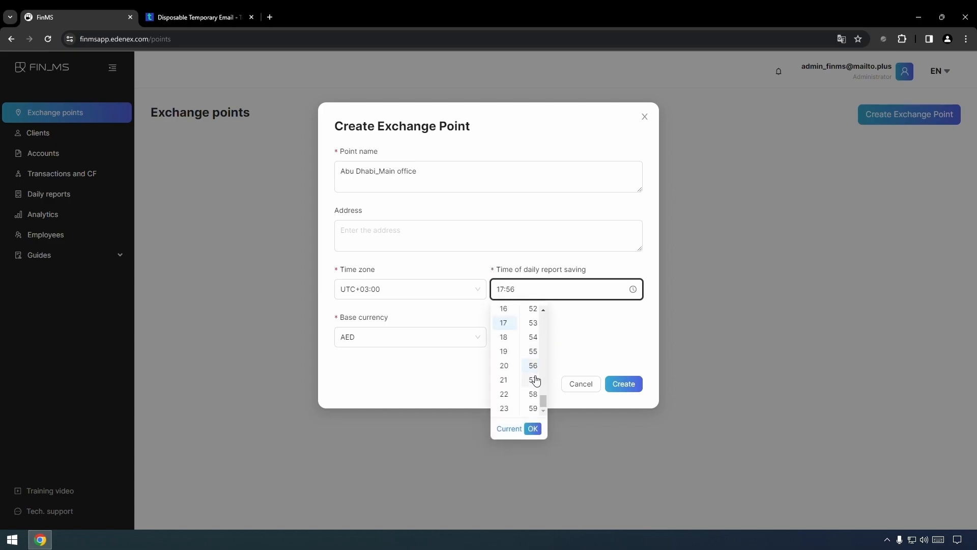
left_click(505, 338)
scroll(534, 355, "up", 10)
left_click(532, 313)
left_click(532, 428)
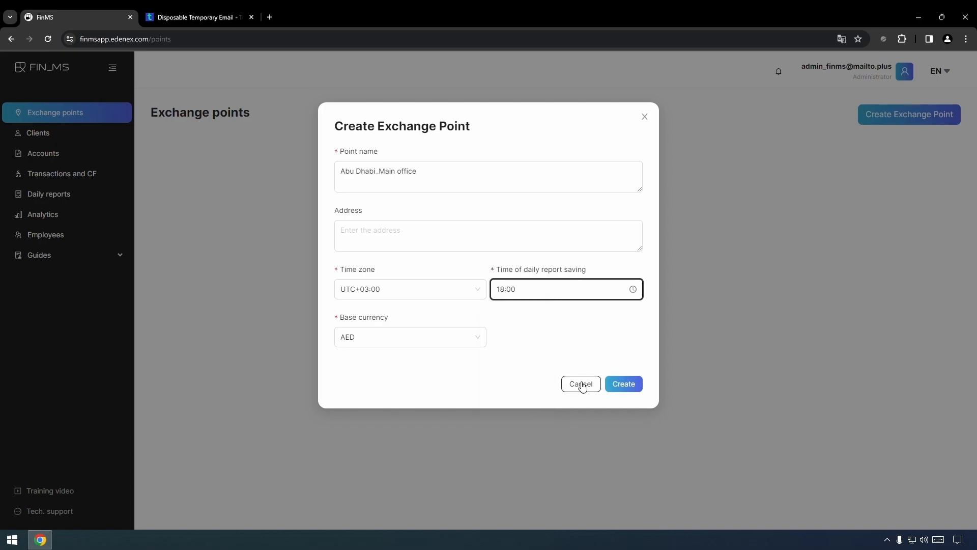
left_click(626, 385)
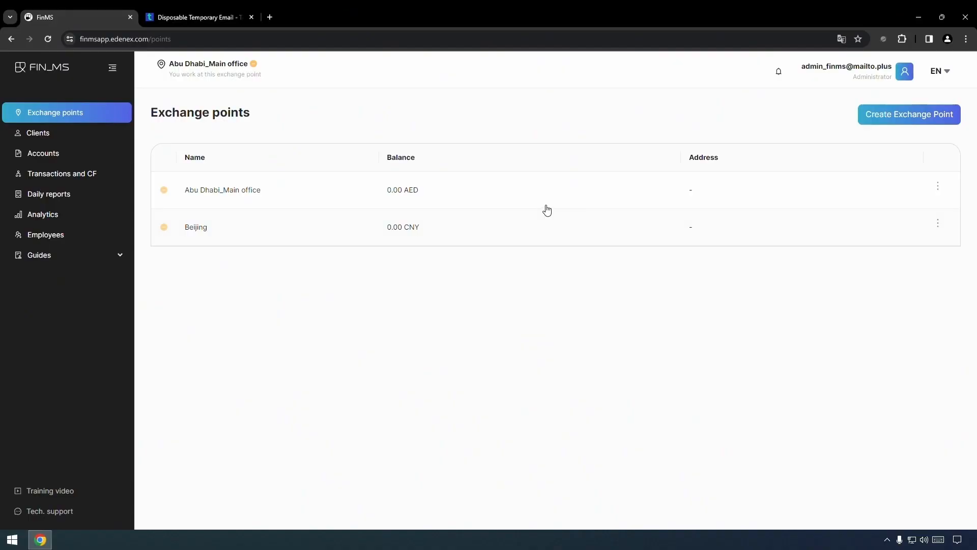
Show the actions menu for the Abu Dhabi_Main office row
left_click(940, 188)
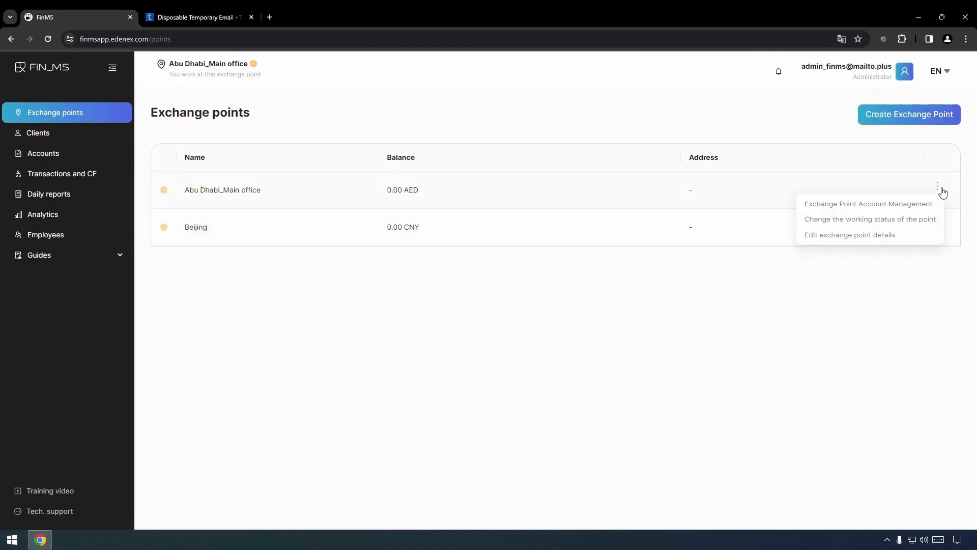
Link Abu Dhabi_AED, Commercial Bank, Binance USDT, Binance BTC, CNY and General _ USDT accounts, then save
left_click(888, 206)
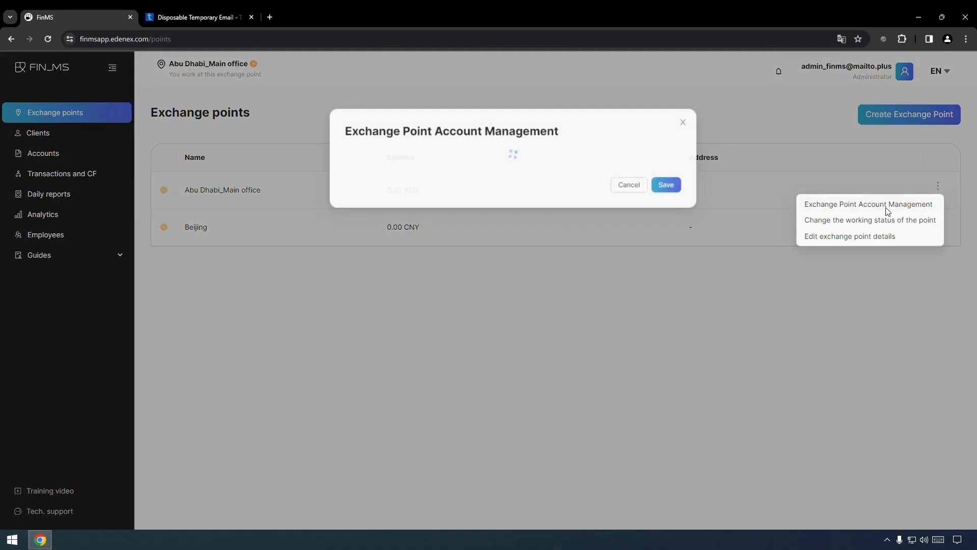
left_click(337, 173)
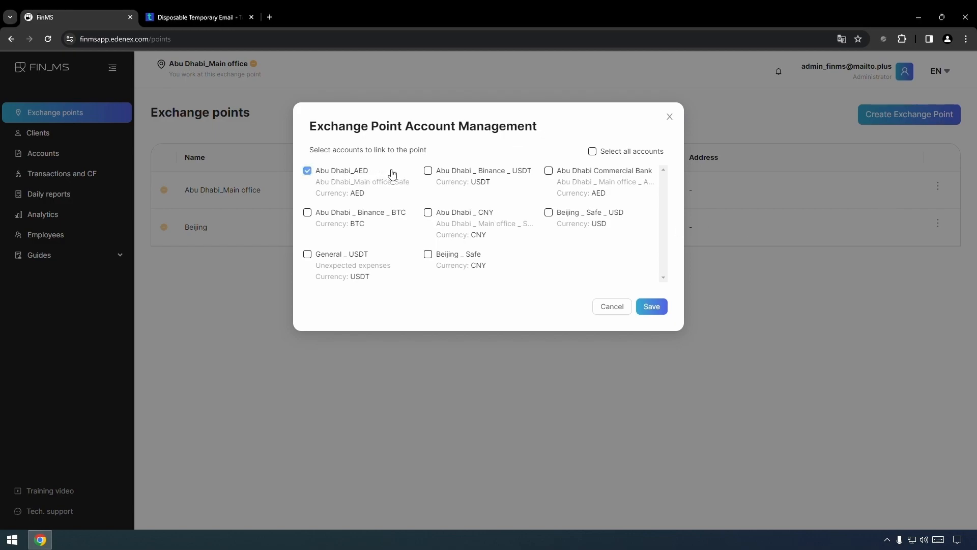
left_click(558, 174)
left_click(434, 174)
left_click(312, 216)
left_click(436, 214)
left_click(308, 254)
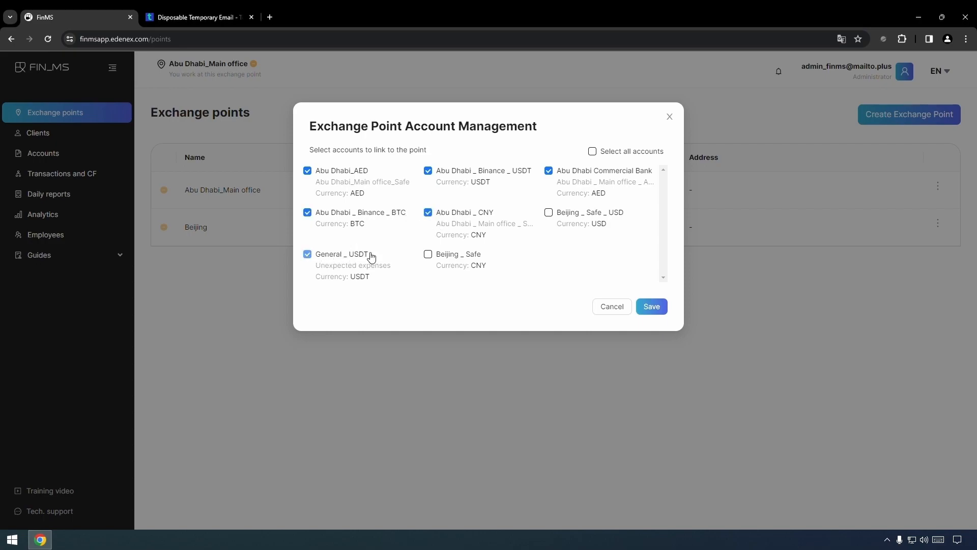
left_click(663, 309)
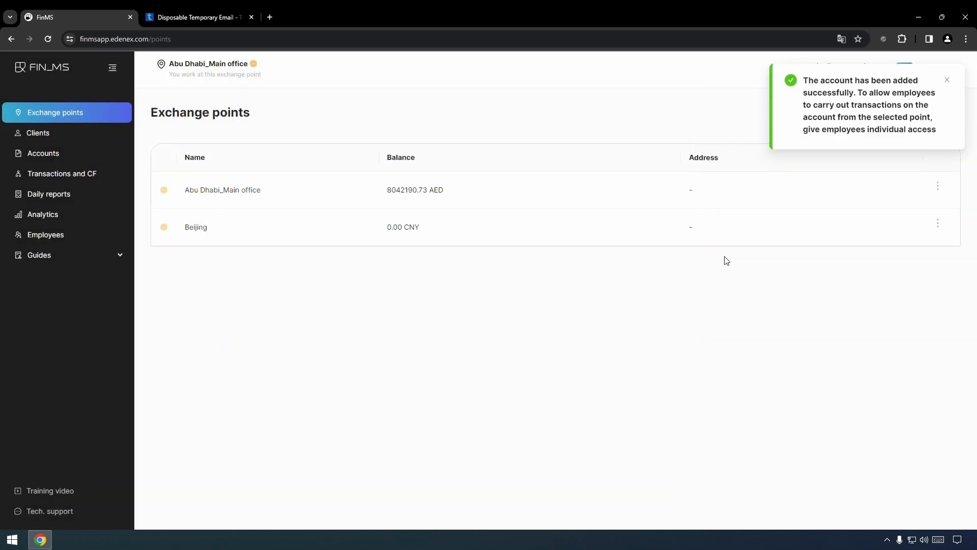
Change Abu Dhabi_Main office's working status to Working and save
left_click(933, 191)
left_click(856, 223)
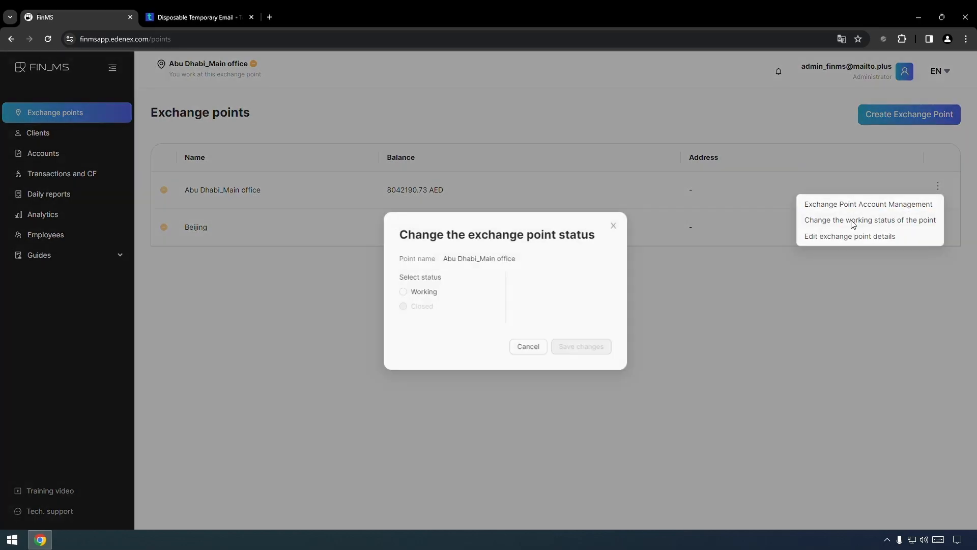
left_click(393, 298)
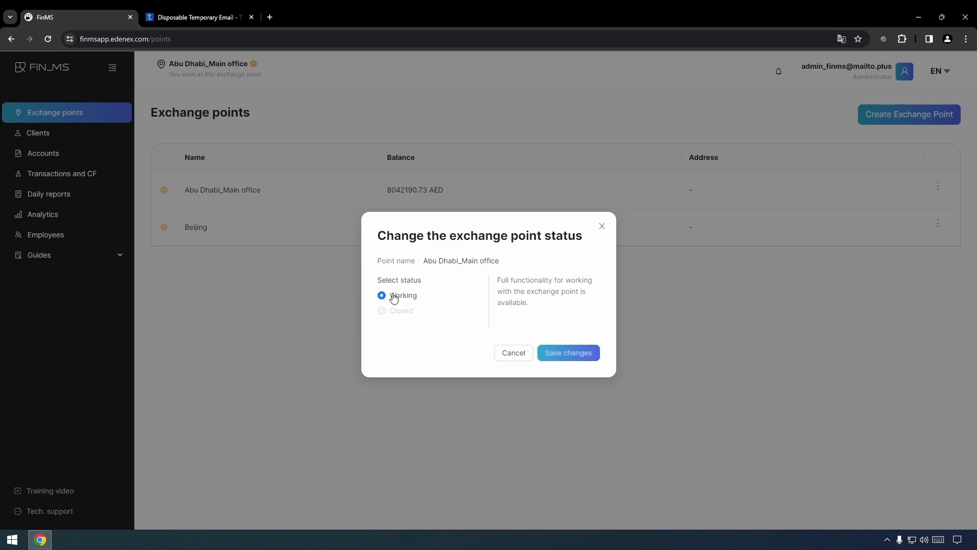
left_click(584, 353)
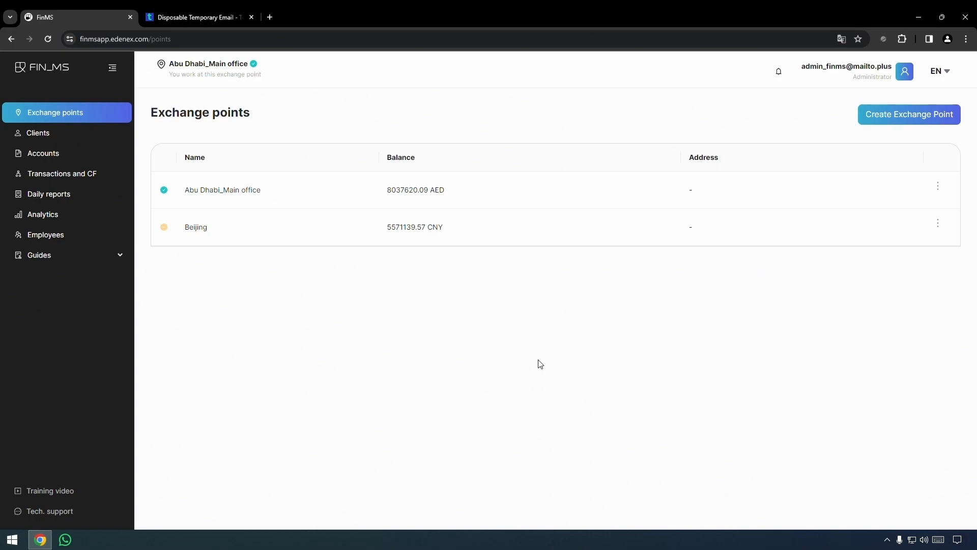
Go to Employees and start a new employee invitation
left_click(61, 240)
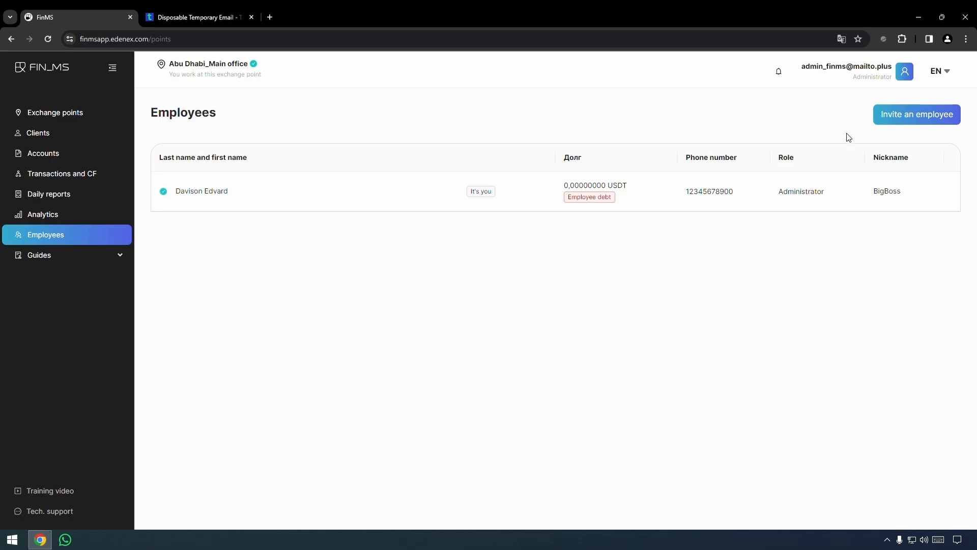
left_click(913, 118)
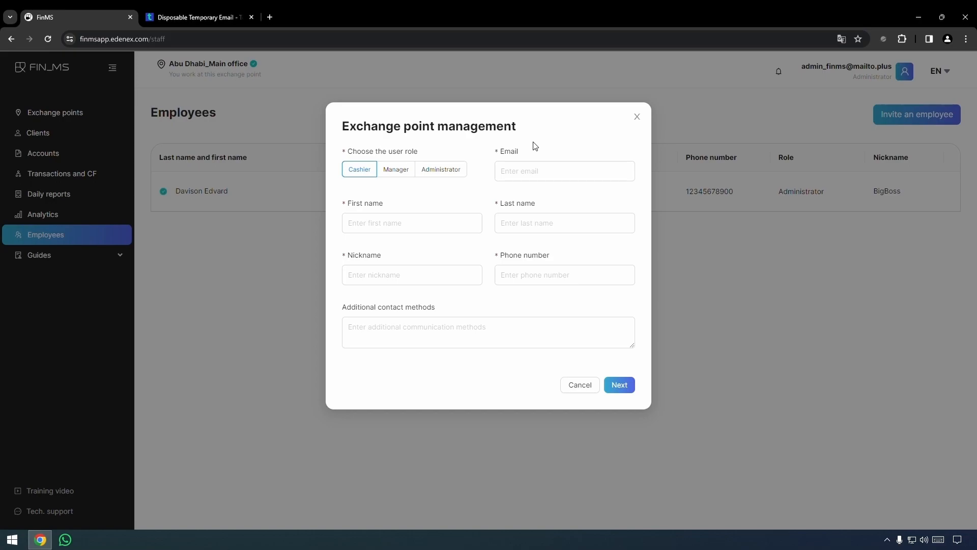
Enter the new cashier's e-mail, first and last name, nickname and phone number, then continue
left_click(515, 170)
left_click(423, 224)
left_click(517, 227)
left_click(427, 277)
type("quick_shot1")
left_click(523, 277)
type("12345677777")
left_click(443, 325)
left_click(615, 387)
Assign Abu Dhabi_Main office with Abu Dhabi_AED, Commercial Bank, Binance USDT and CNY access, then copy the invitation link
left_click(440, 168)
left_click(427, 196)
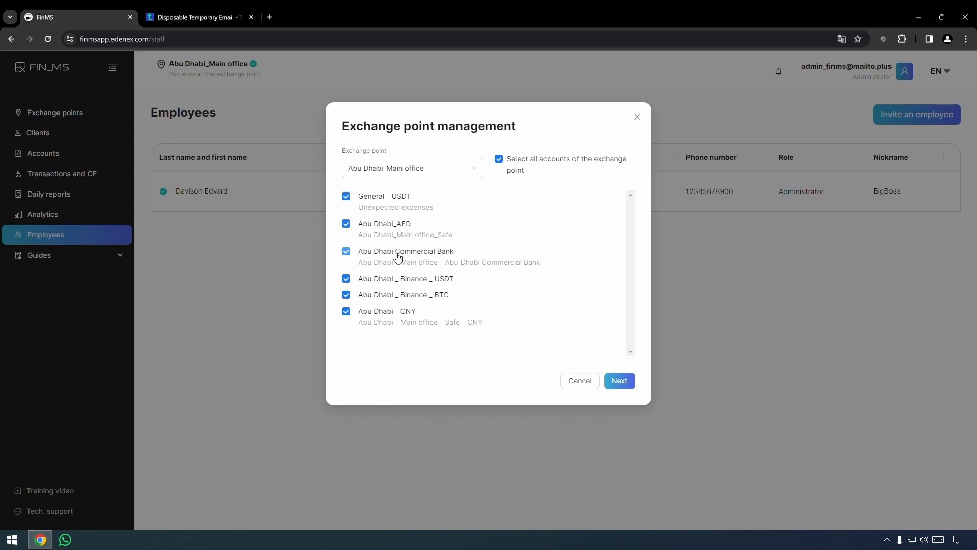
left_click(398, 258)
left_click(417, 301)
left_click(426, 283)
left_click(398, 206)
left_click(412, 258)
left_click(419, 280)
left_click(620, 381)
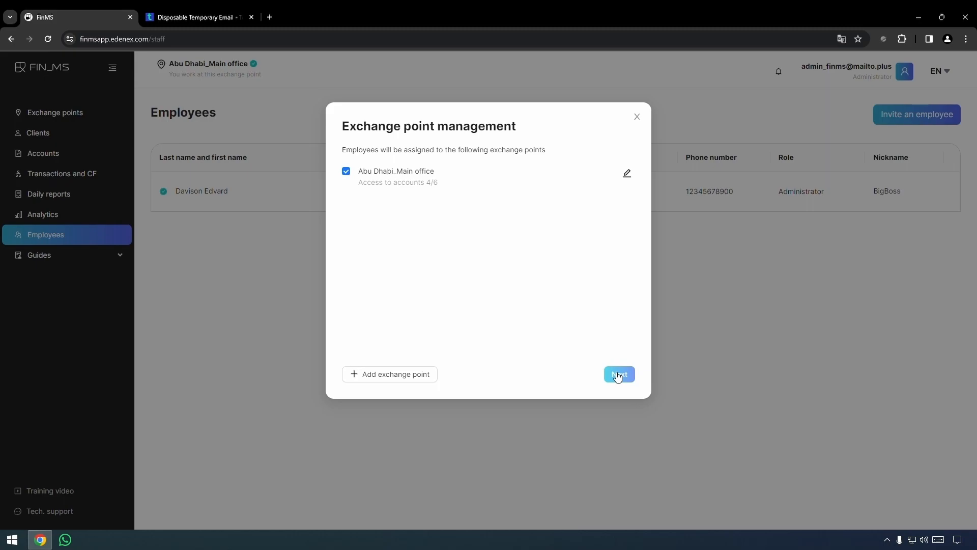
left_click(618, 376)
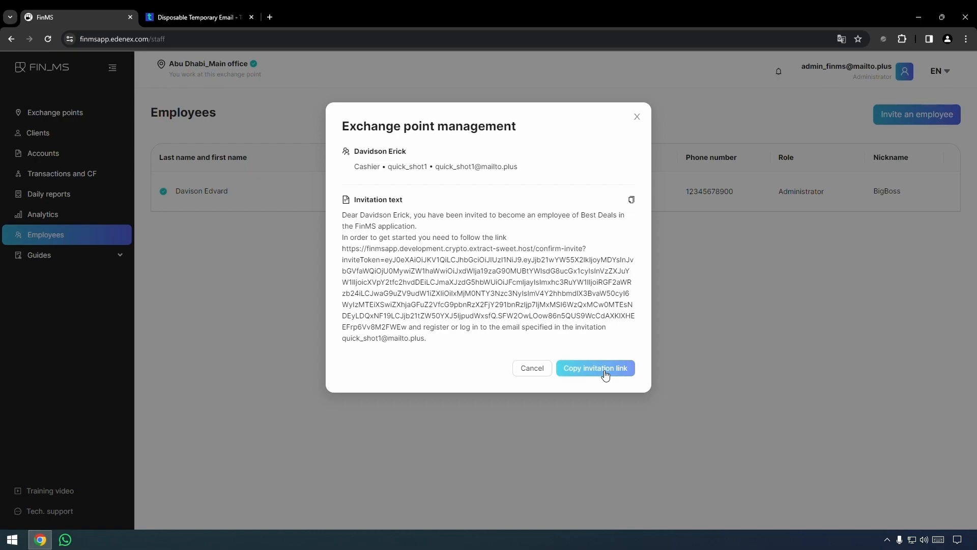
left_click(604, 372)
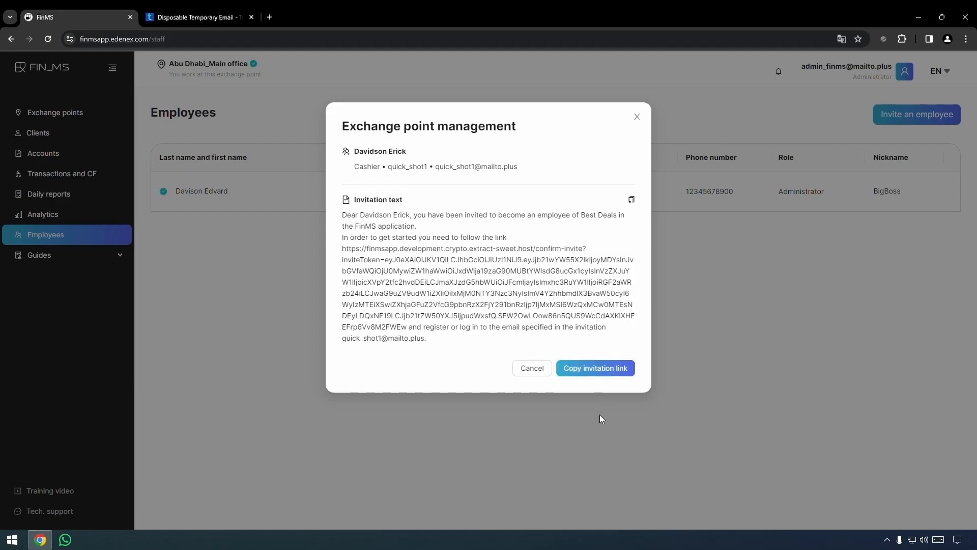
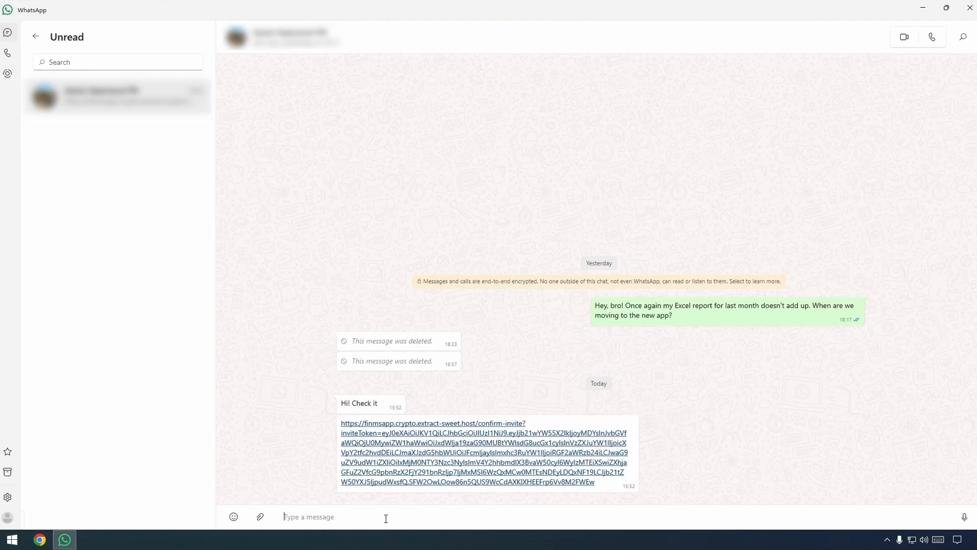
Send a 'Wow' reply in WhatsApp, then enter a temporary mailto.plus e-mail in the Edenex sign-up form
type("Wow")
key("Return")
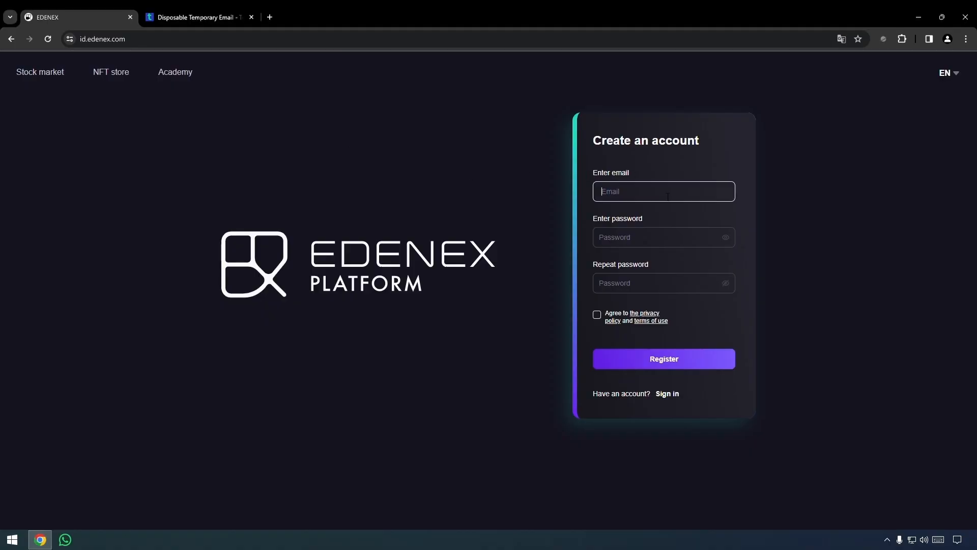
Enter and repeat the account password, accept the terms, register, and go to the temp-mail inbox
left_click(637, 247)
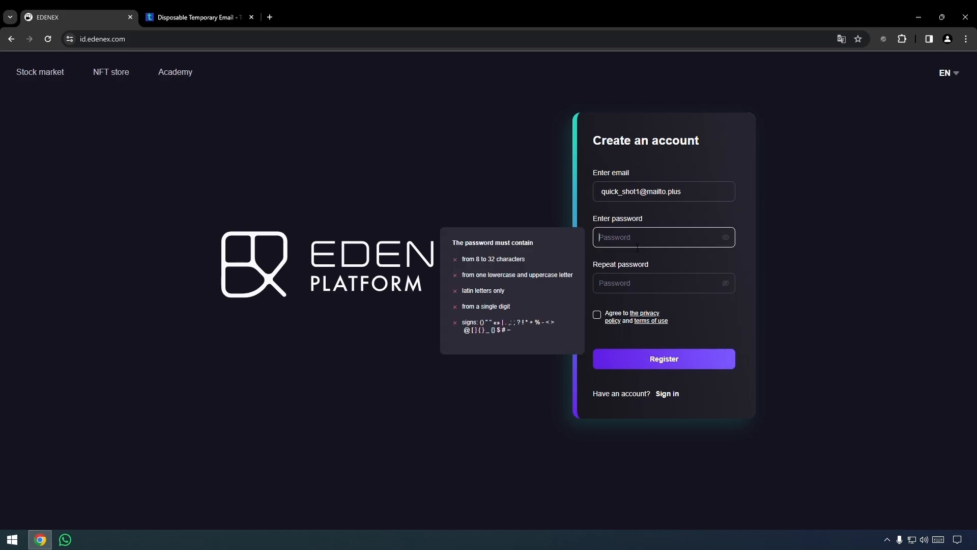
type("qwe123_QWE")
left_click(629, 285)
type("qwe123_QWE")
left_click(726, 283)
left_click(596, 315)
left_click(672, 358)
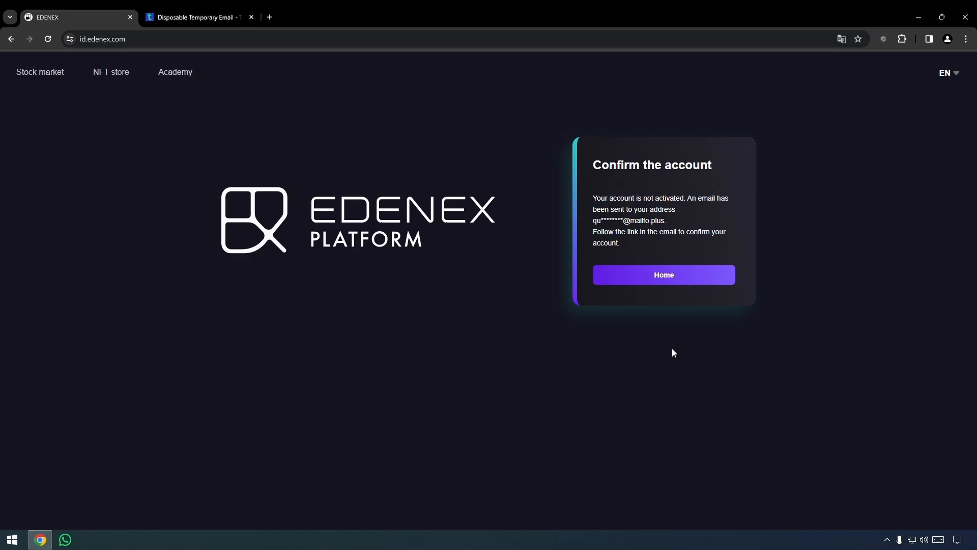
key("ctrl+Tab")
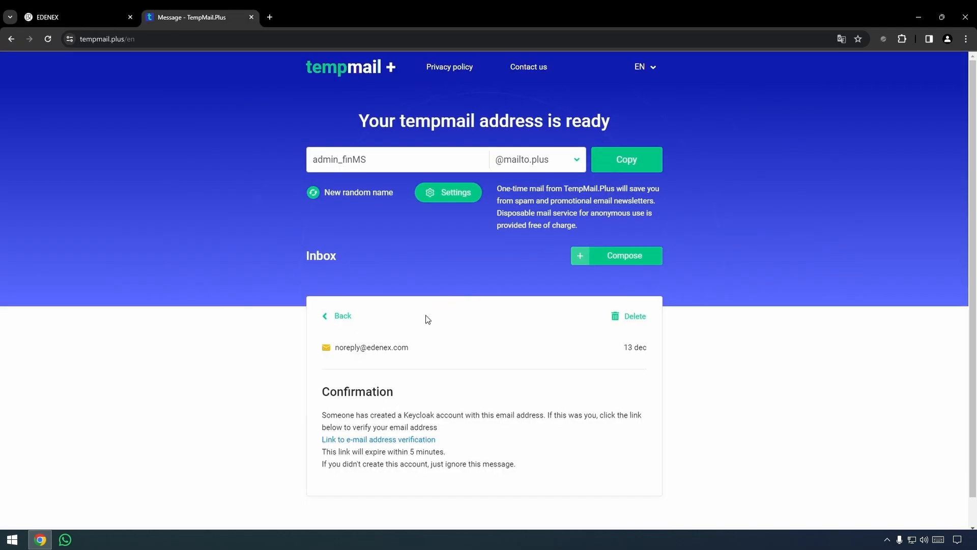
Follow the e-mail verification link in the Edenex confirmation message
left_click(396, 443)
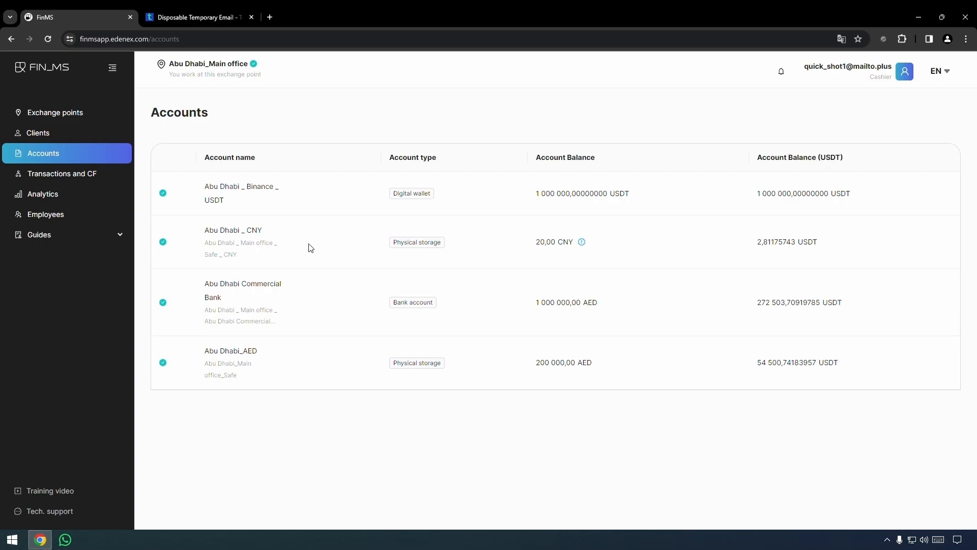
Go to Exchange points to reach the Transactions and CF list
left_click(74, 117)
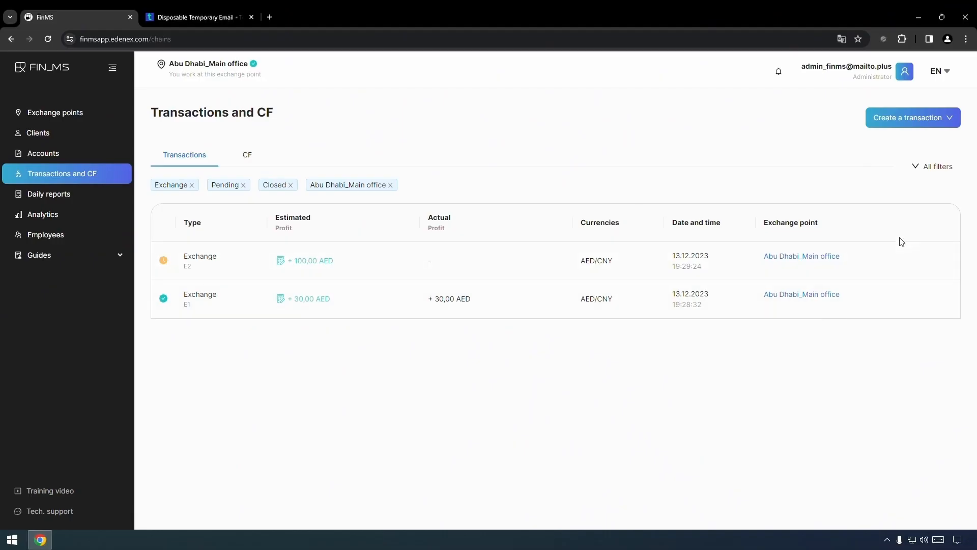
Start a new Exchange transaction from the Create a transaction menu
left_click(915, 122)
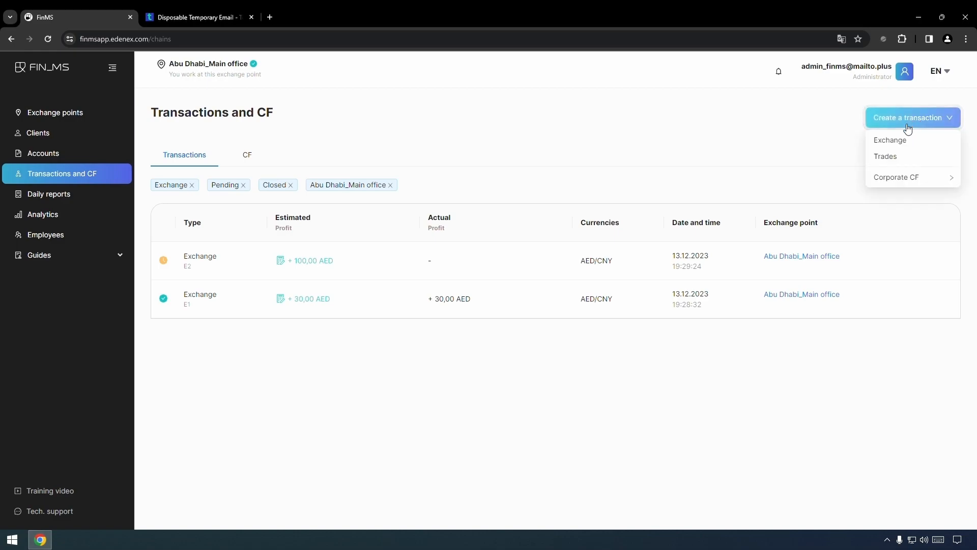
left_click(897, 142)
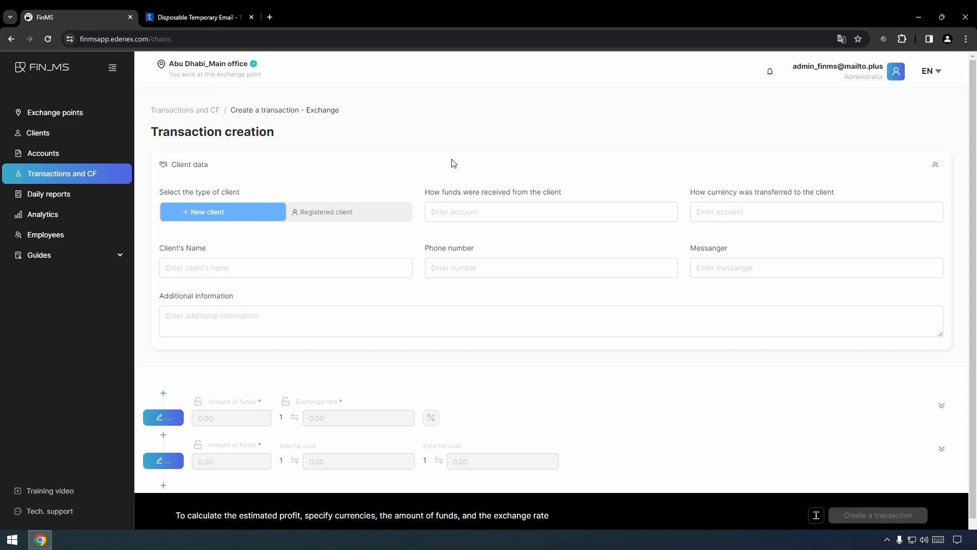
Enter 'got cash' and 'transferred to the account' as the fund-transfer methods, leaving client details blank
left_click(482, 213)
type("got cash")
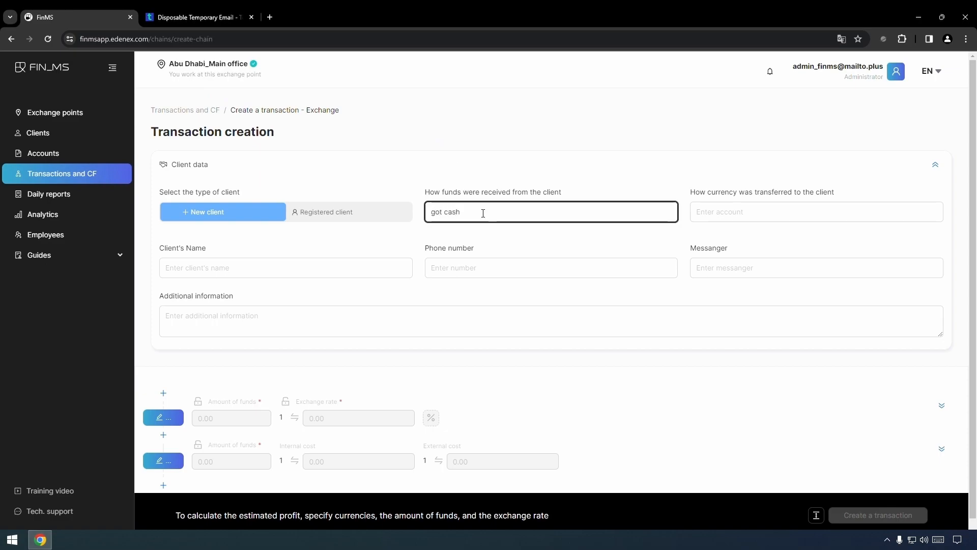
left_click(720, 212)
type("t")
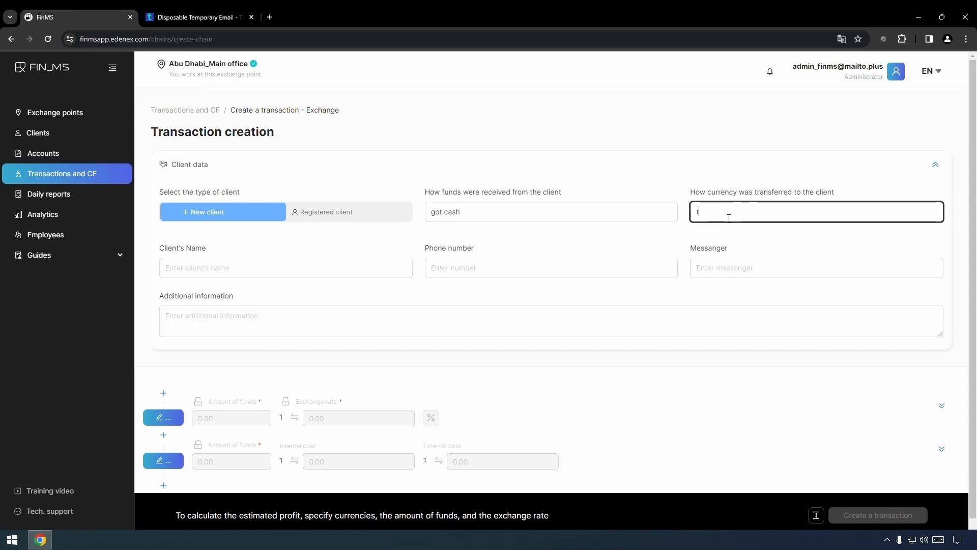
type("ransferred to ")
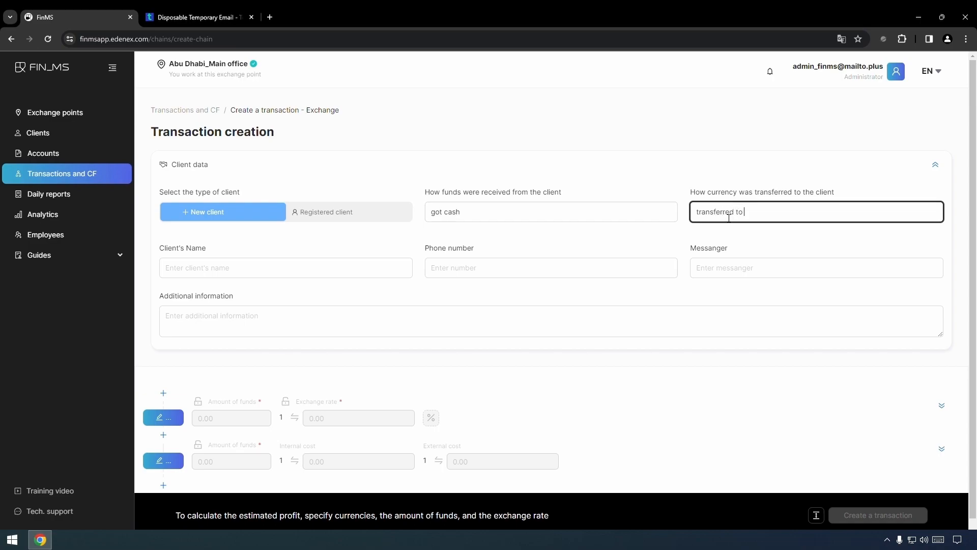
type("the account")
left_click(304, 270)
left_click(491, 277)
left_click(707, 268)
left_click(346, 330)
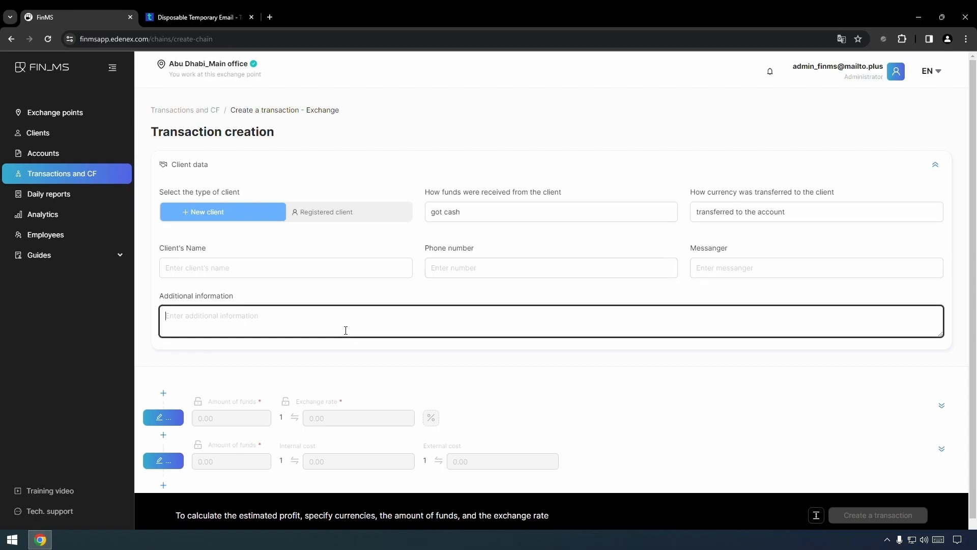
left_click(385, 290)
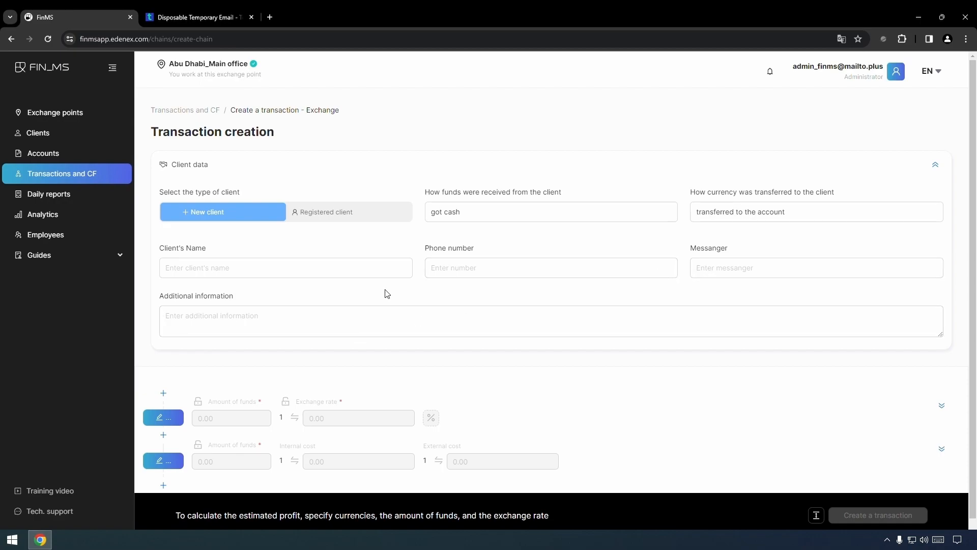
scroll(383, 293, "down", 1)
left_click(162, 406)
Build the currency chain CNY → USDT → AED
left_click(429, 162)
type("cny")
left_click(384, 189)
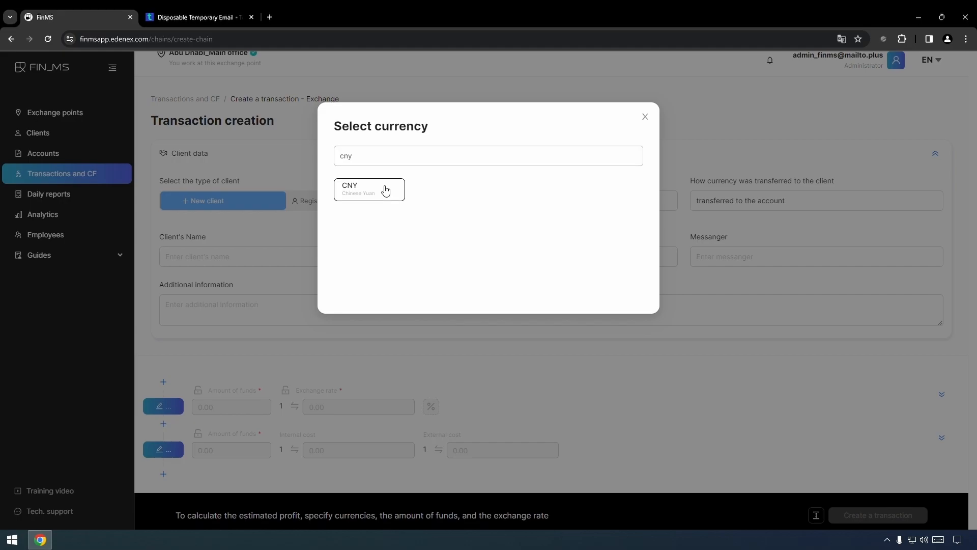
left_click(175, 449)
left_click(429, 162)
type("usdt")
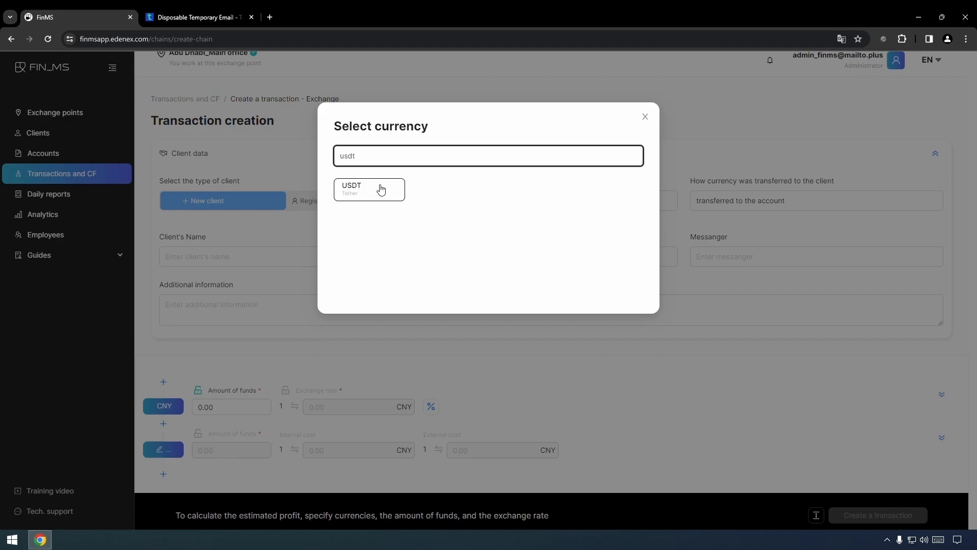
left_click(380, 189)
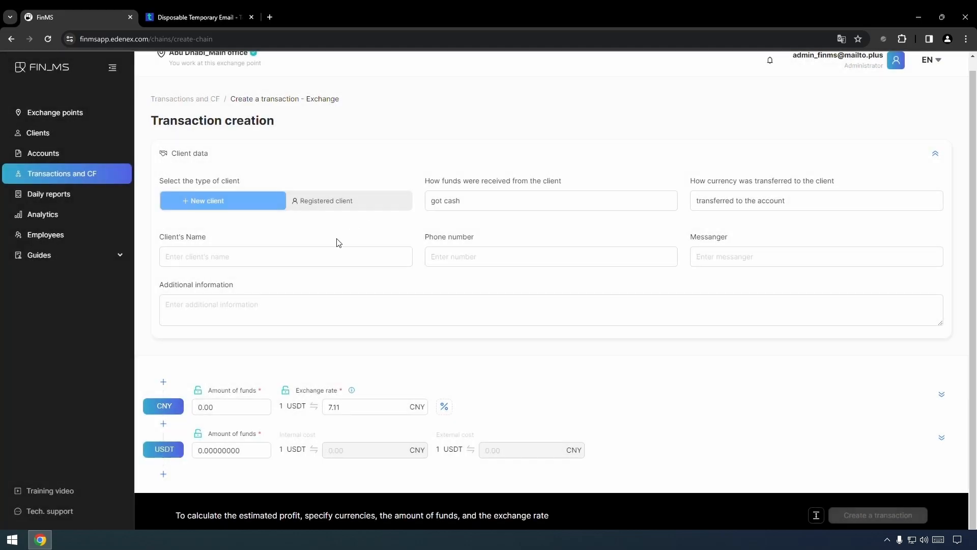
left_click(163, 472)
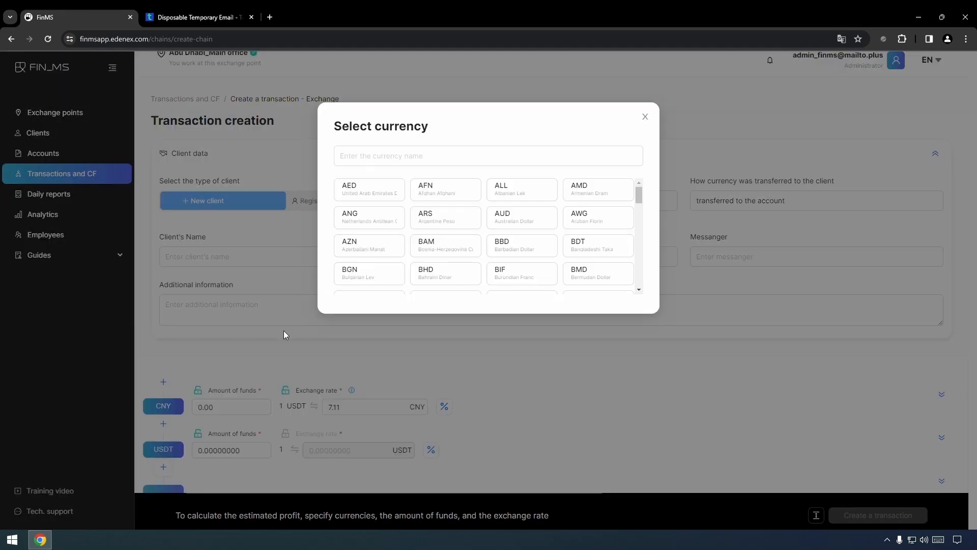
left_click(360, 199)
scroll(296, 338, "down", 1)
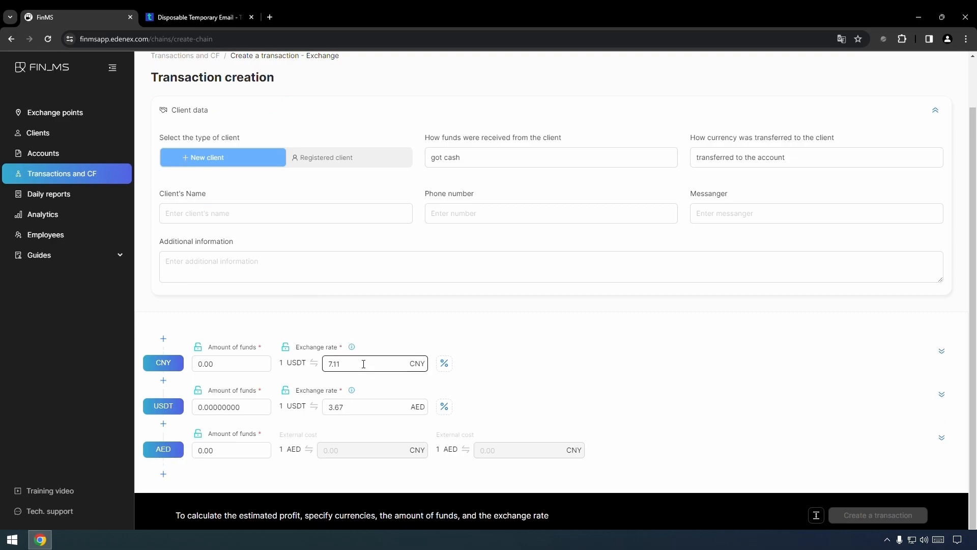
Enter 14350 CNY and set the exchange rates to 7.10 and 3.66
left_click(200, 371)
type("14350")
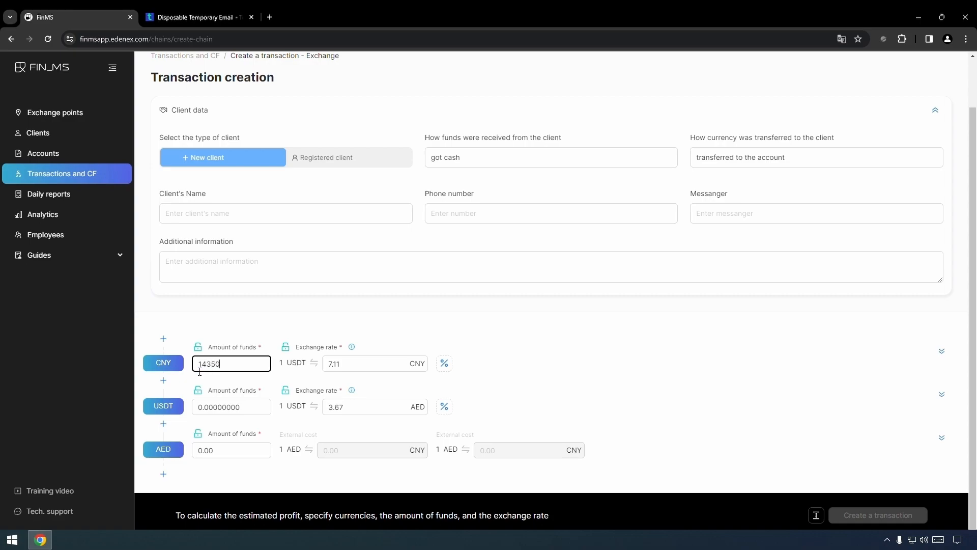
left_click(318, 334)
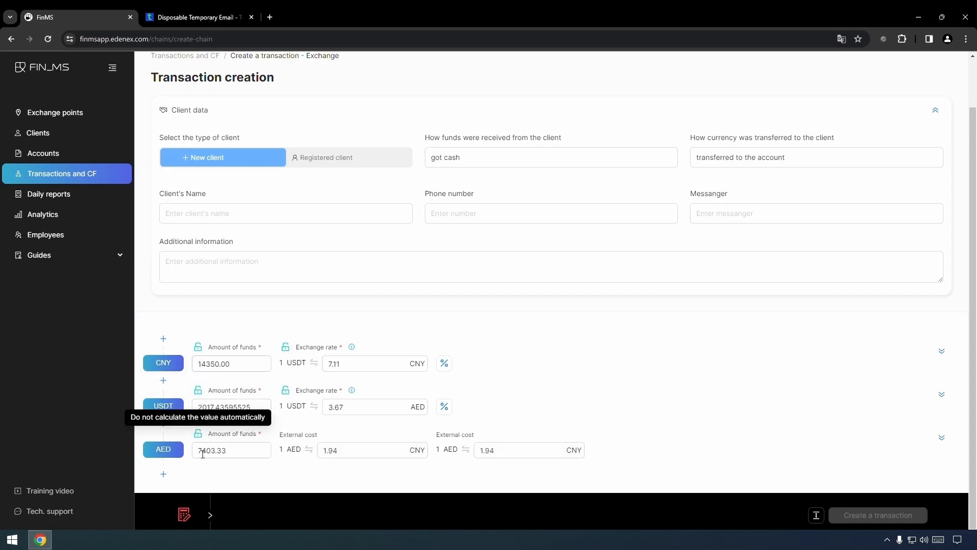
left_click(365, 369)
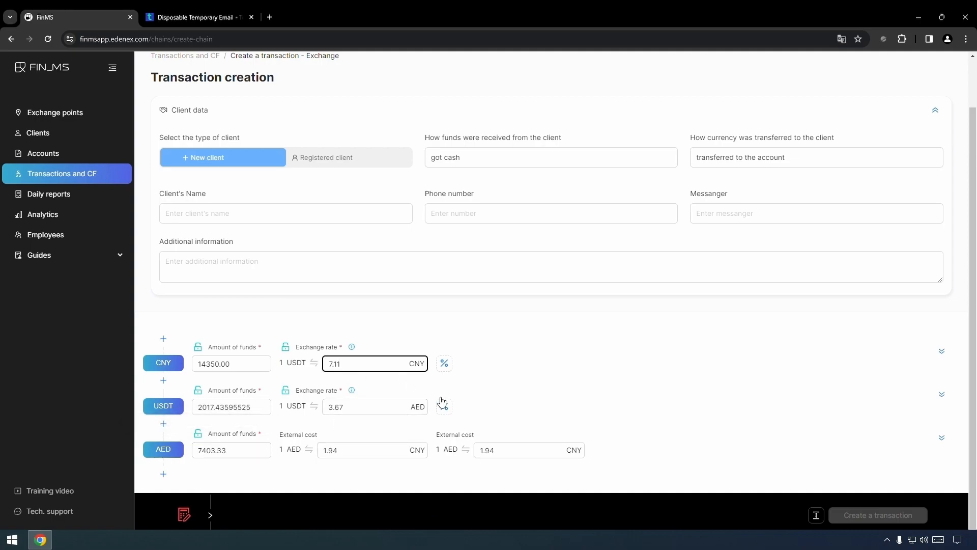
key("BackSpace")
type("0")
left_click(485, 337)
left_click(370, 410)
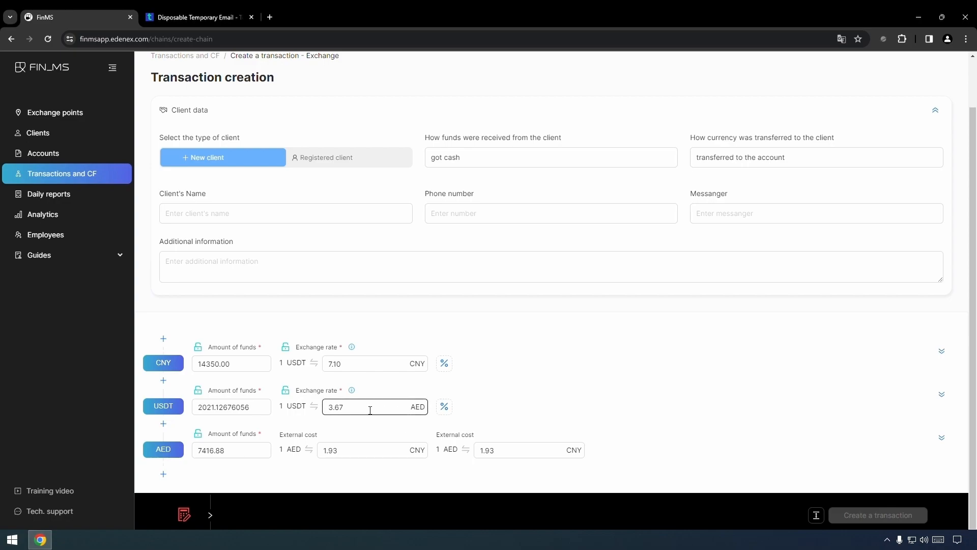
key("BackSpace")
type("6")
left_click(529, 324)
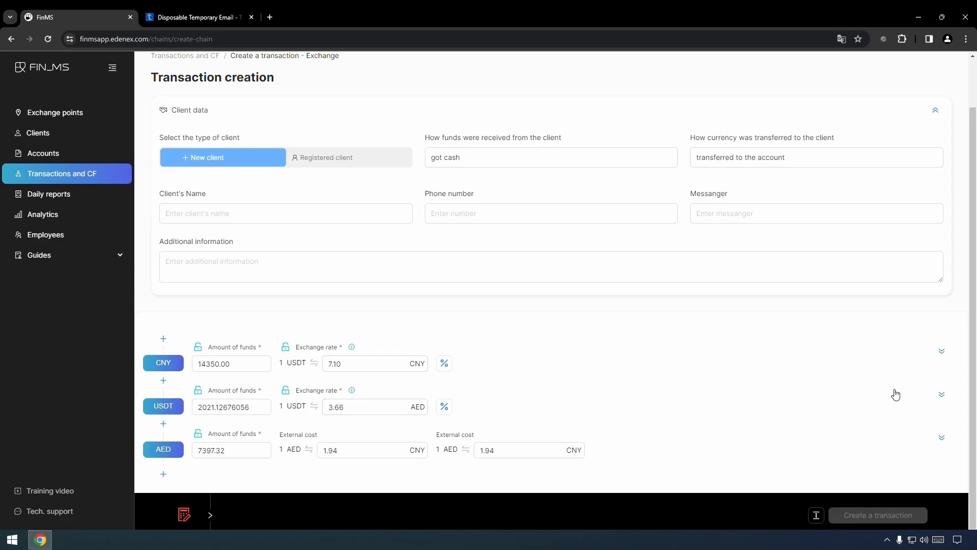
Route the CNY deposit to a partner's account
left_click(942, 394)
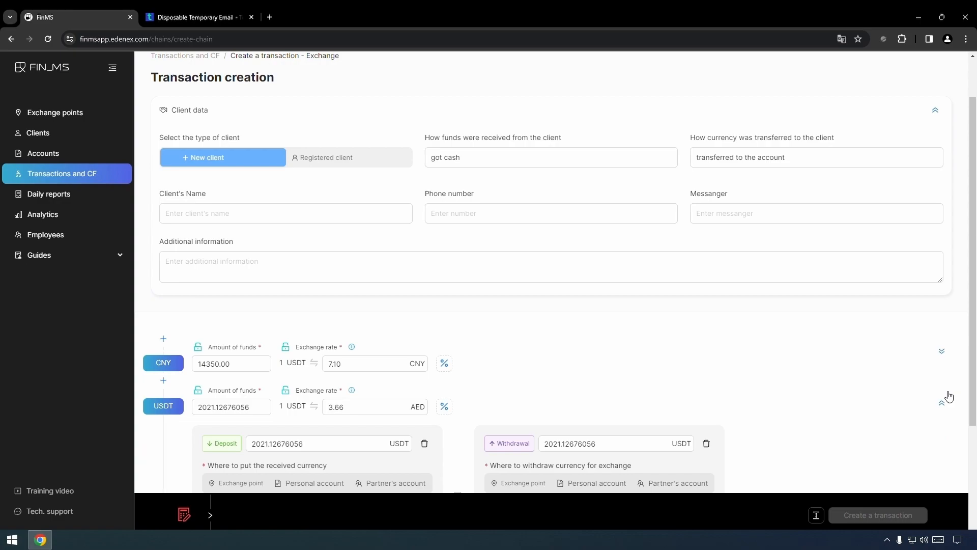
scroll(750, 382, "down", 1)
scroll(749, 382, "down", 2)
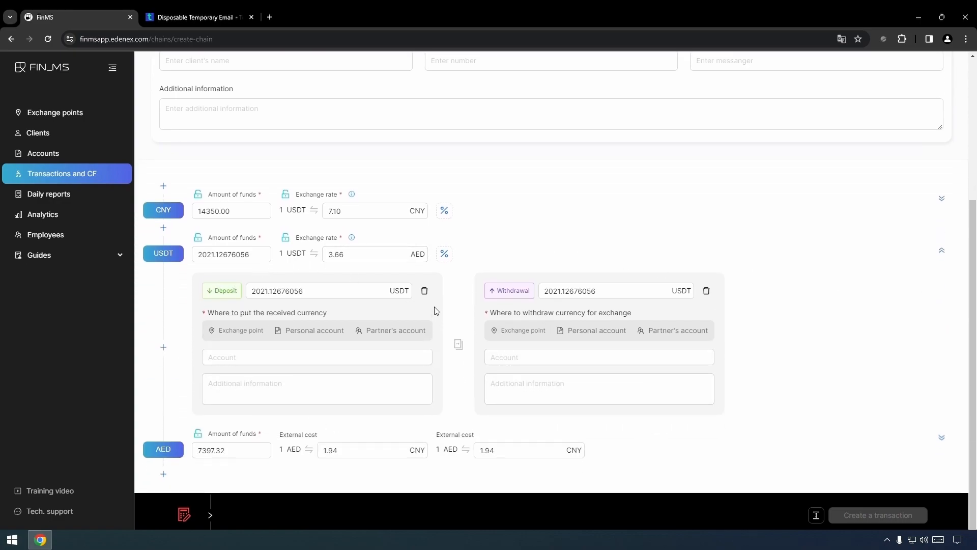
left_click(817, 516)
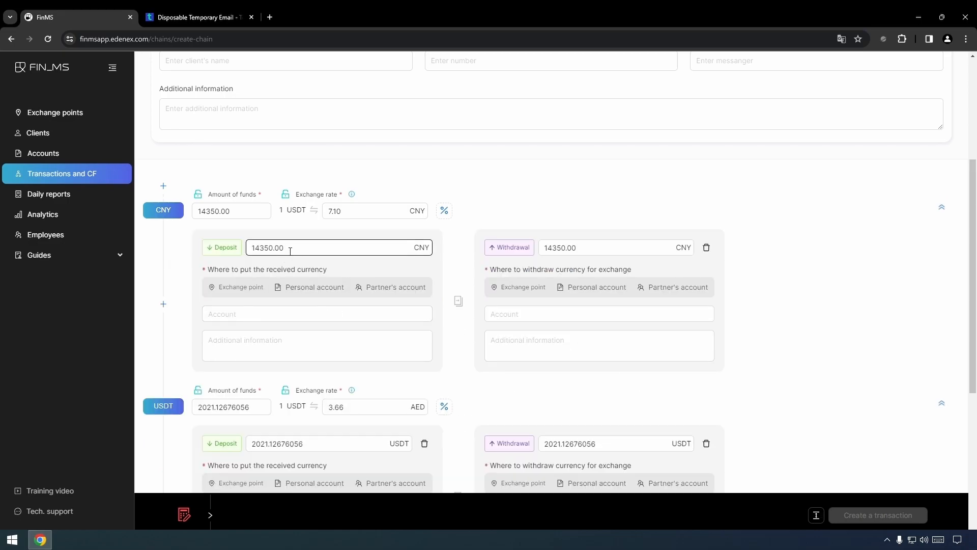
left_click(392, 289)
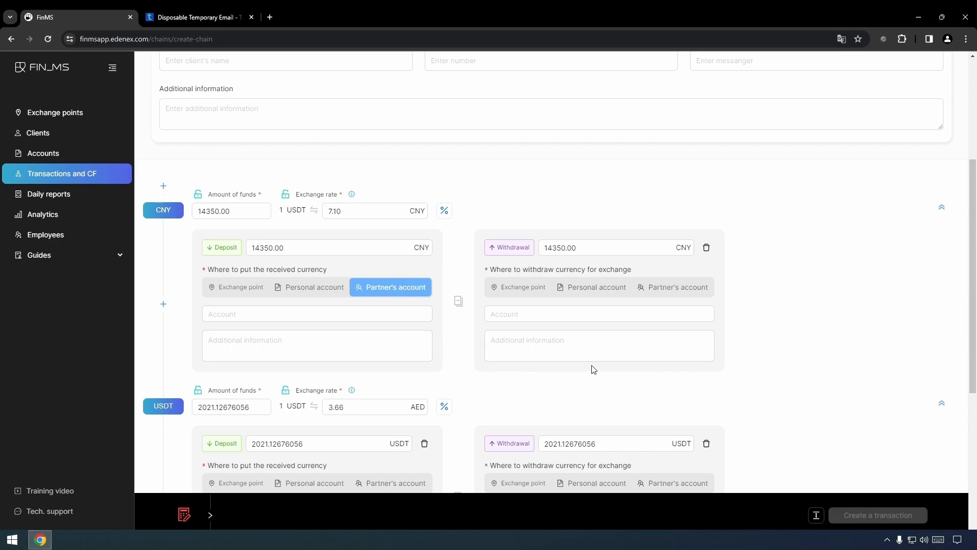
Delete the CNY withdrawal and both USDT deposit and withdrawal entries
left_click(707, 248)
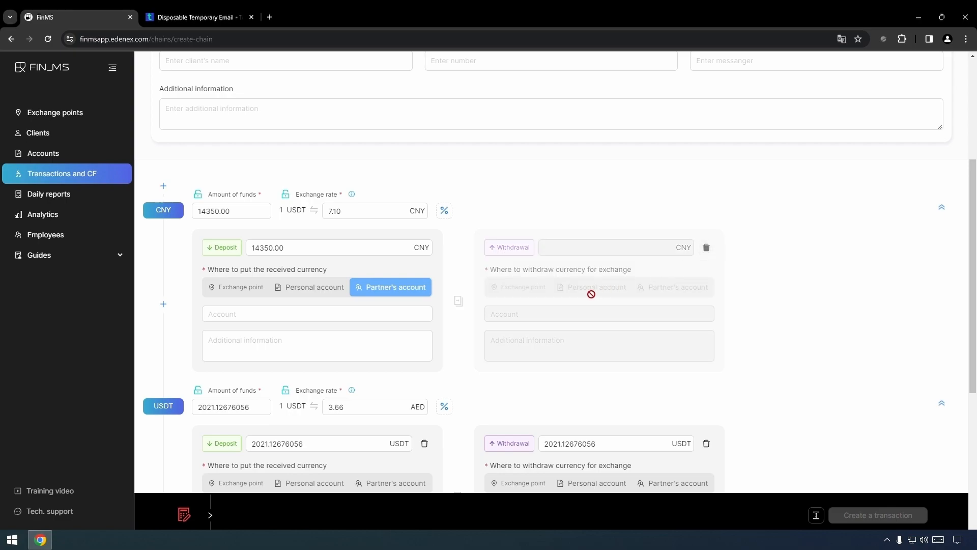
scroll(589, 294, "down", 2)
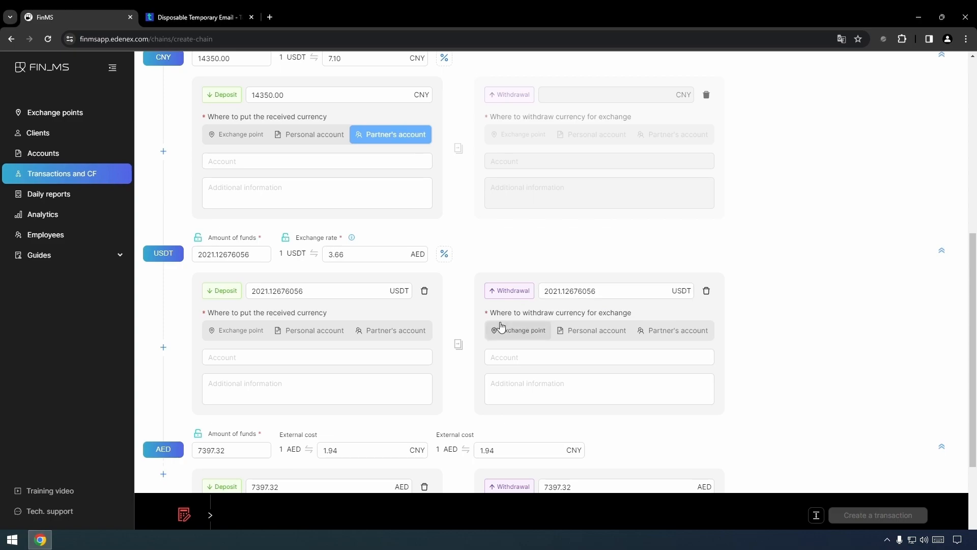
left_click(425, 294)
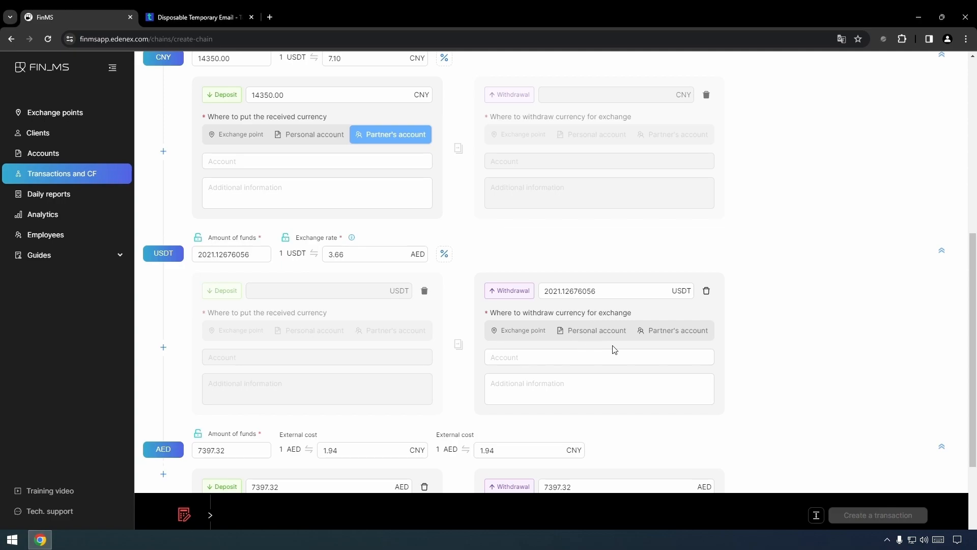
left_click(706, 291)
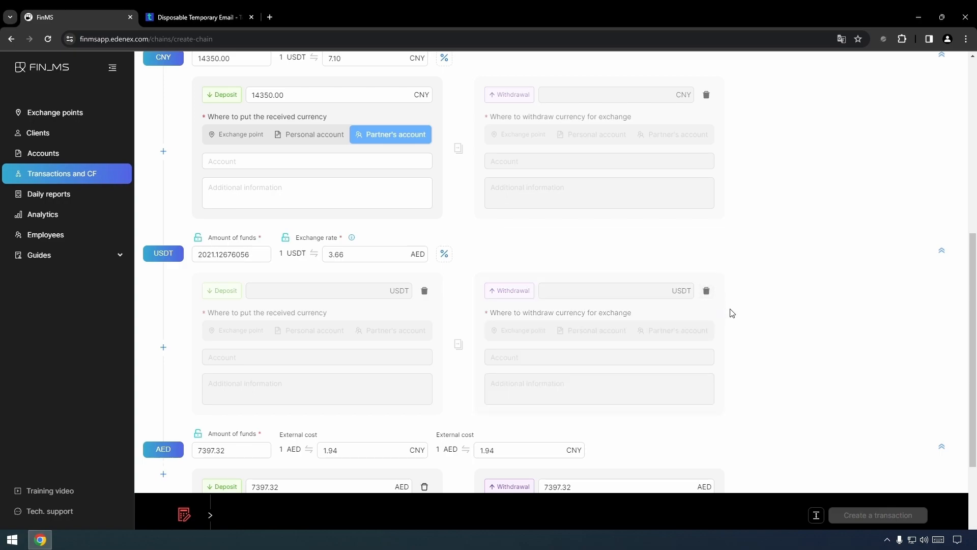
scroll(731, 312, "down", 3)
Set the AED deposit to 7395.00 into the exchange point's Abu Dhabi Commercial Bank account
left_click_drag(298, 359, 274, 364)
type("5")
left_click(341, 335)
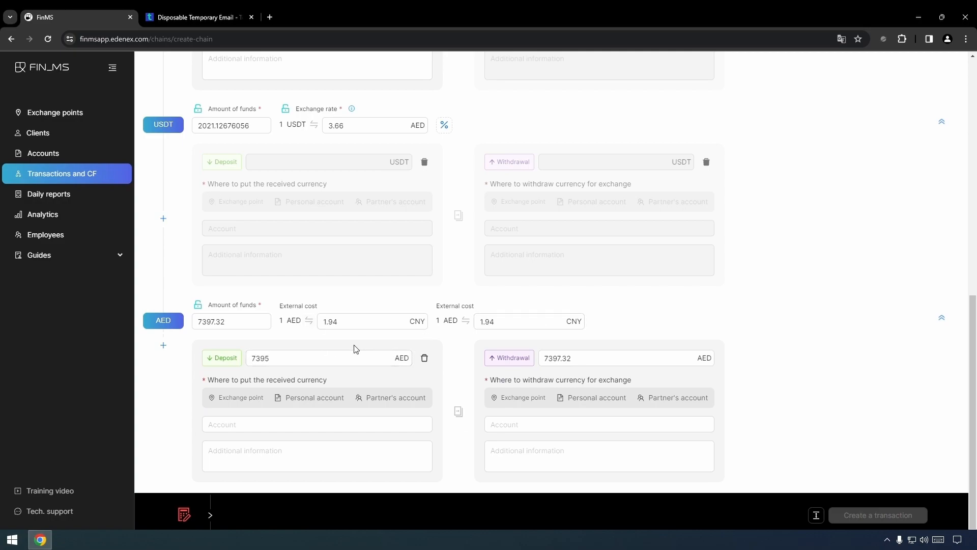
left_click(239, 398)
left_click(241, 425)
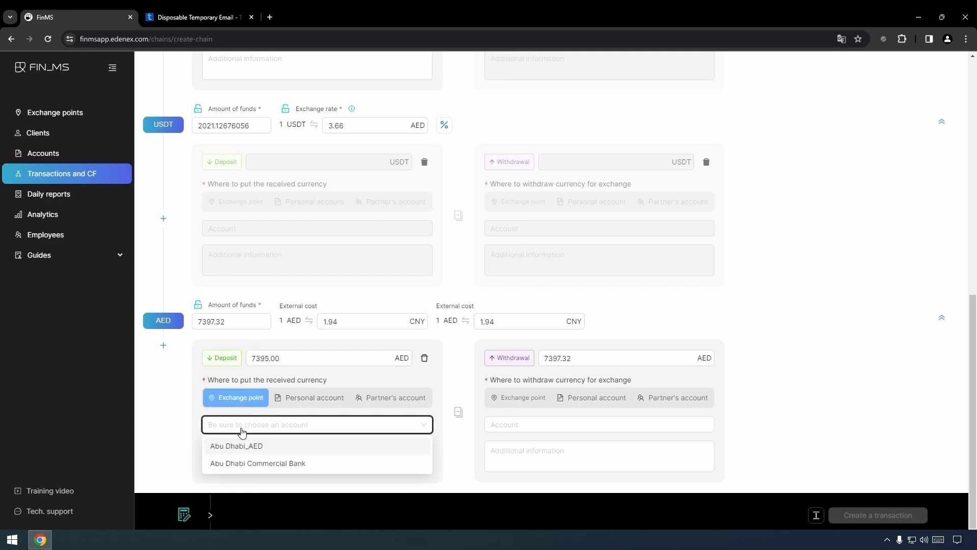
left_click(253, 463)
Set external cost 1.96 and a 7320.00 AED withdrawal from Abu Dhabi Commercial Bank
left_click(210, 515)
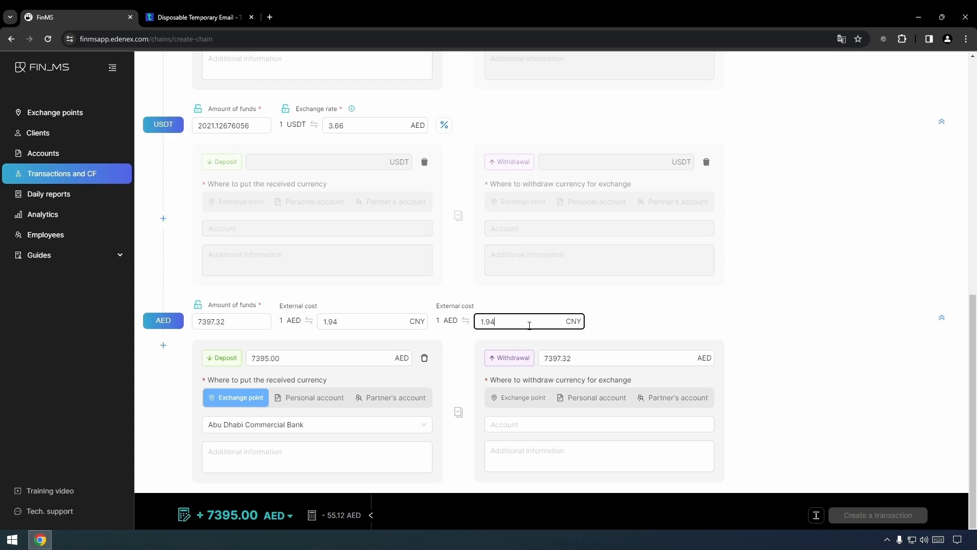
type("6")
left_click(644, 324)
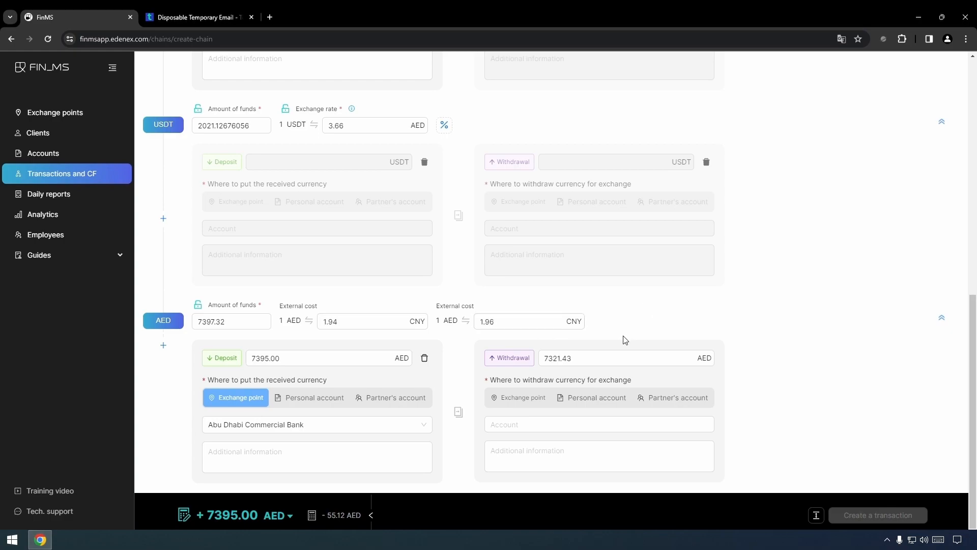
left_click(572, 358)
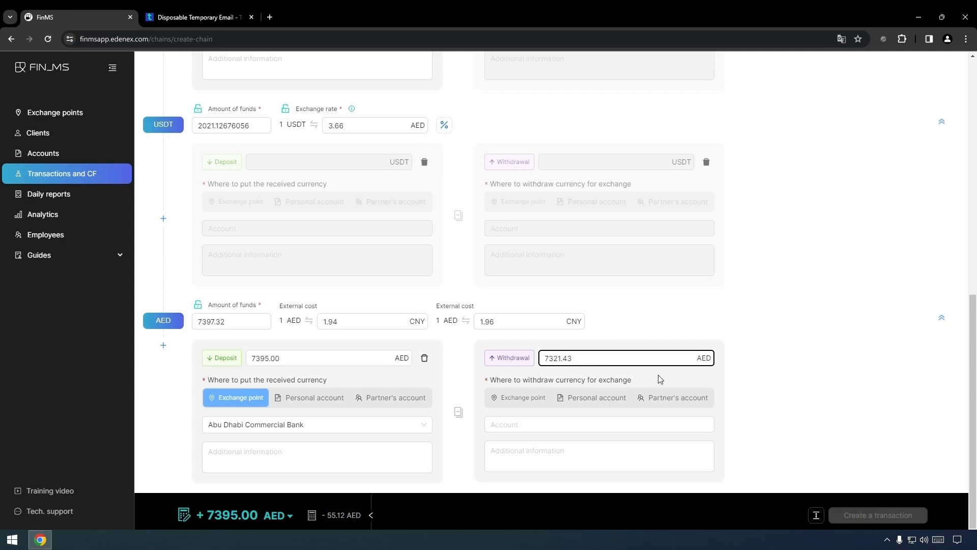
key("BackSpace")
key("BackSpace")
key("BackSpace")
key("BackSpace")
type("0")
left_click(625, 334)
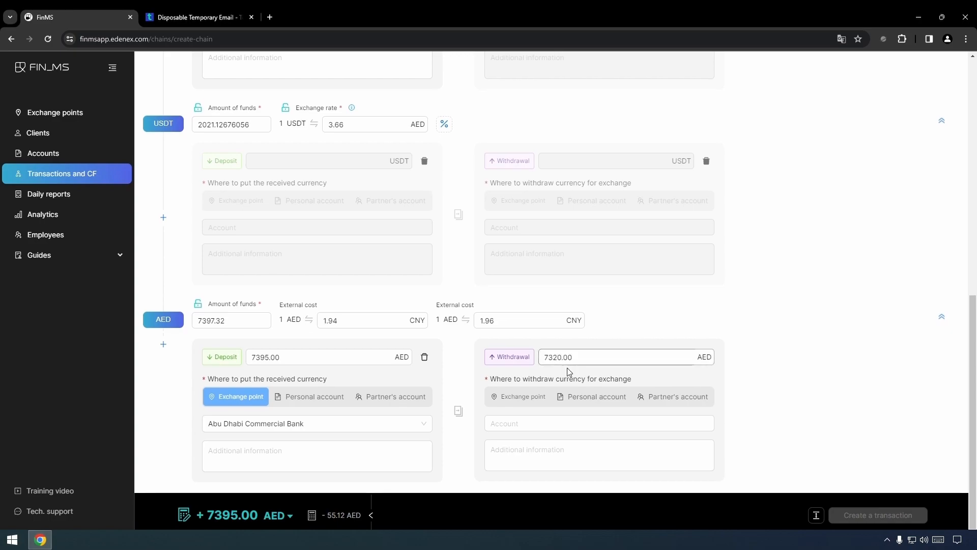
left_click(534, 401)
left_click(528, 423)
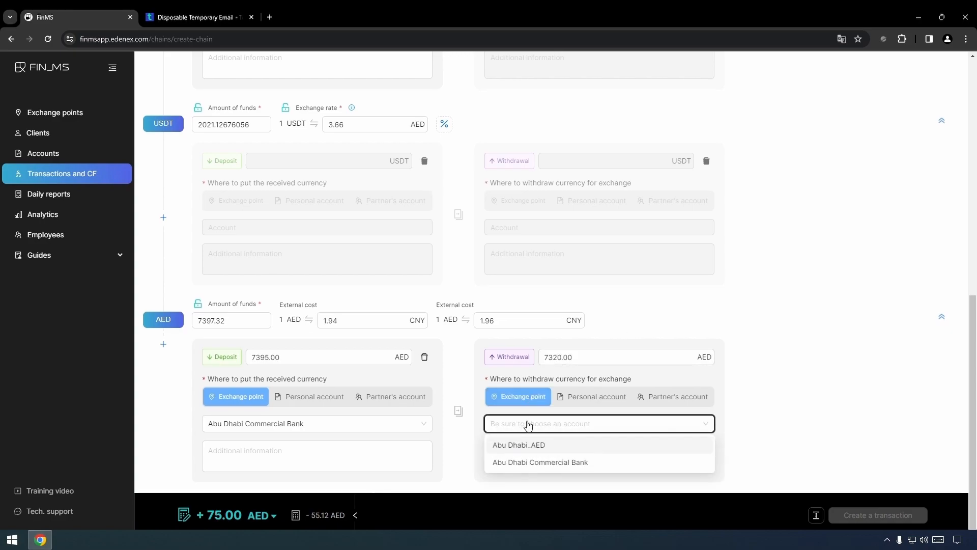
left_click(526, 463)
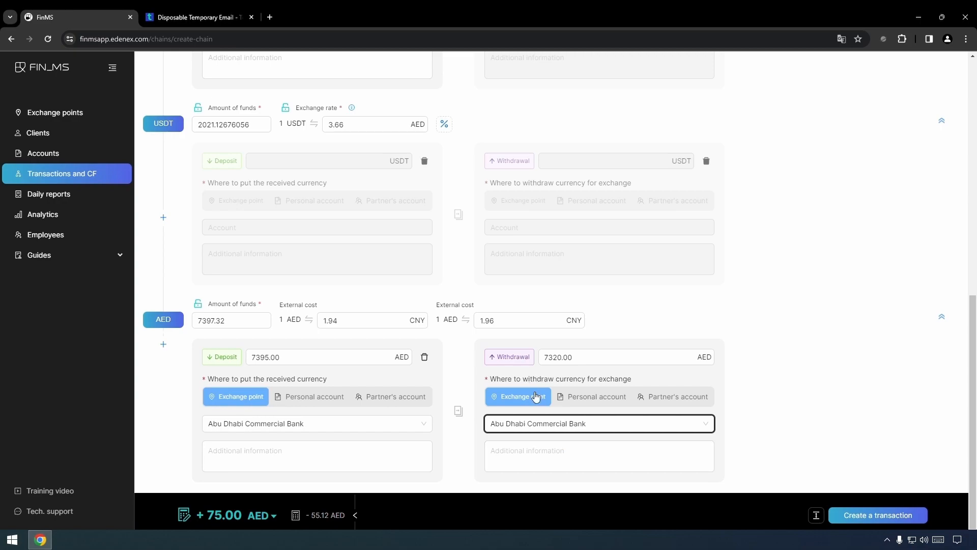
mouse_move(331, 520)
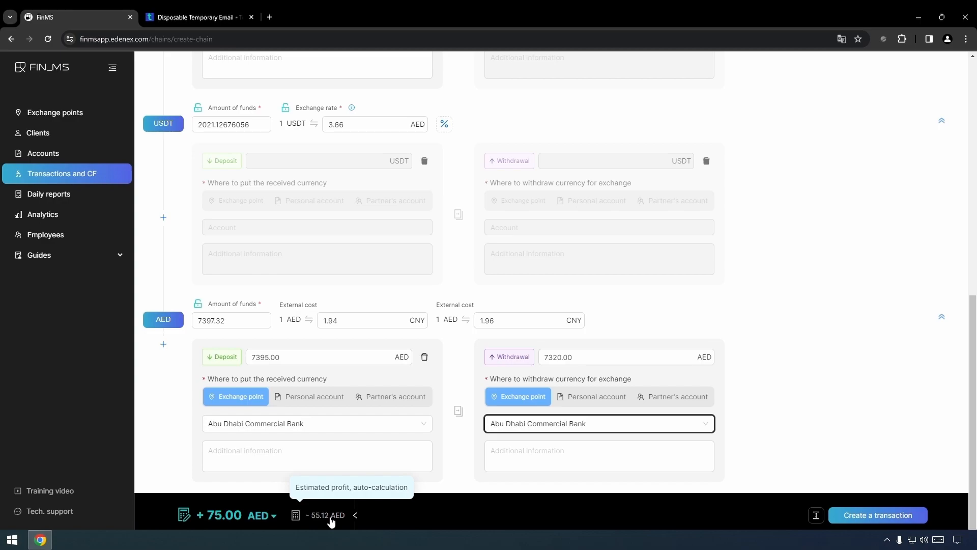
mouse_move(255, 518)
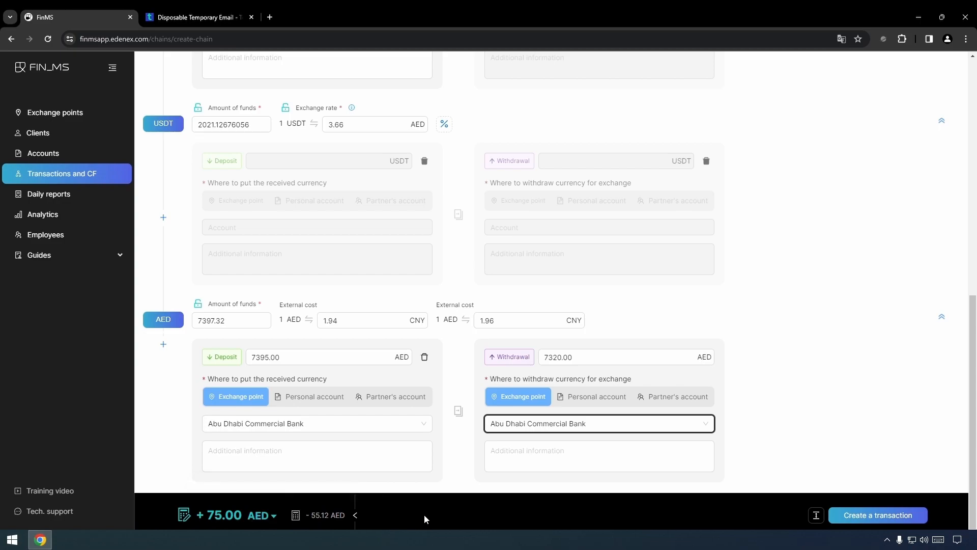
Create exchange E4, confirm its 7395.00 and 7320.00 AED cash flows, and close it
left_click(875, 518)
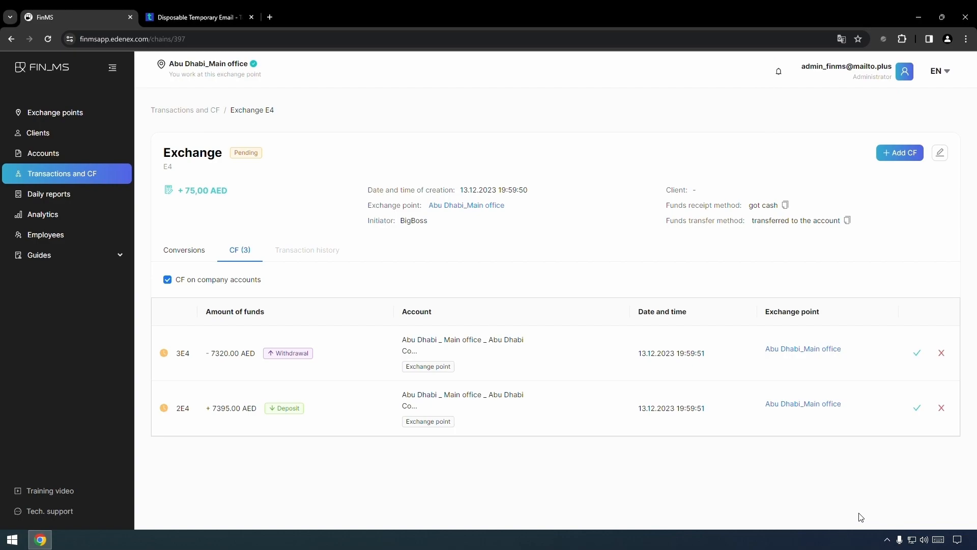
left_click(223, 280)
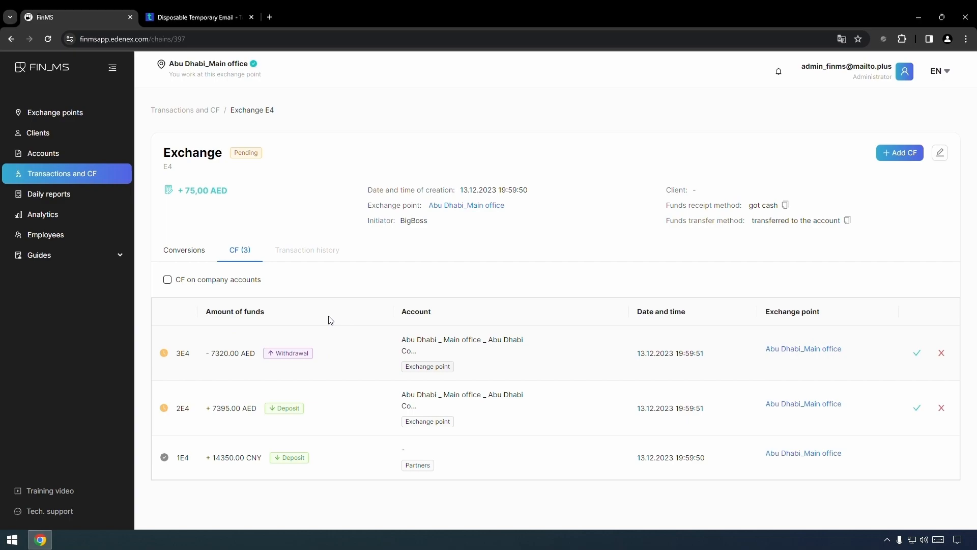
left_click(193, 253)
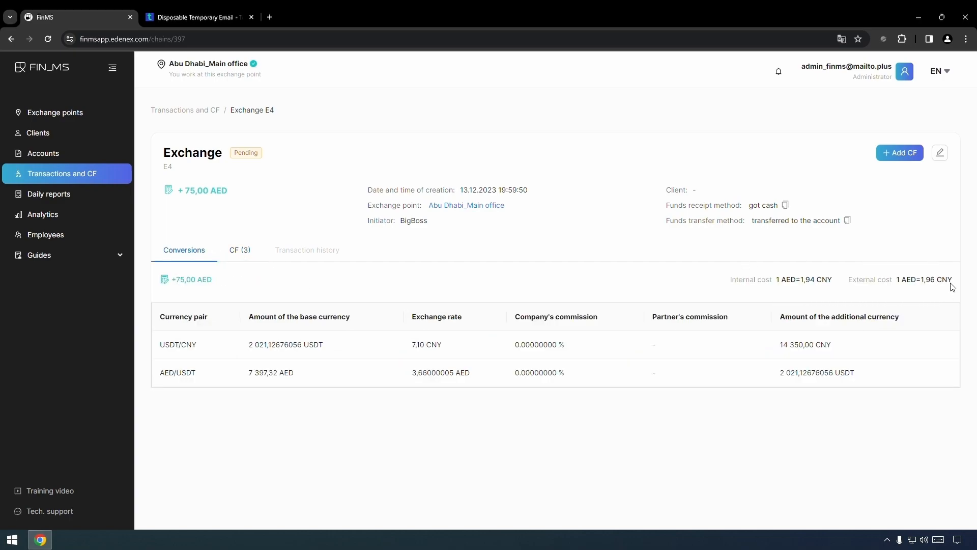
left_click(238, 255)
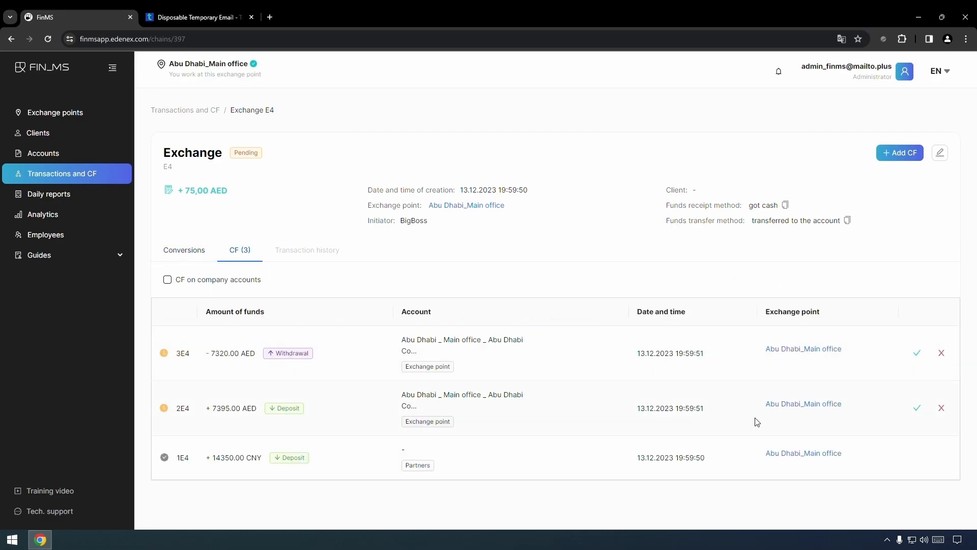
left_click(917, 409)
left_click(917, 354)
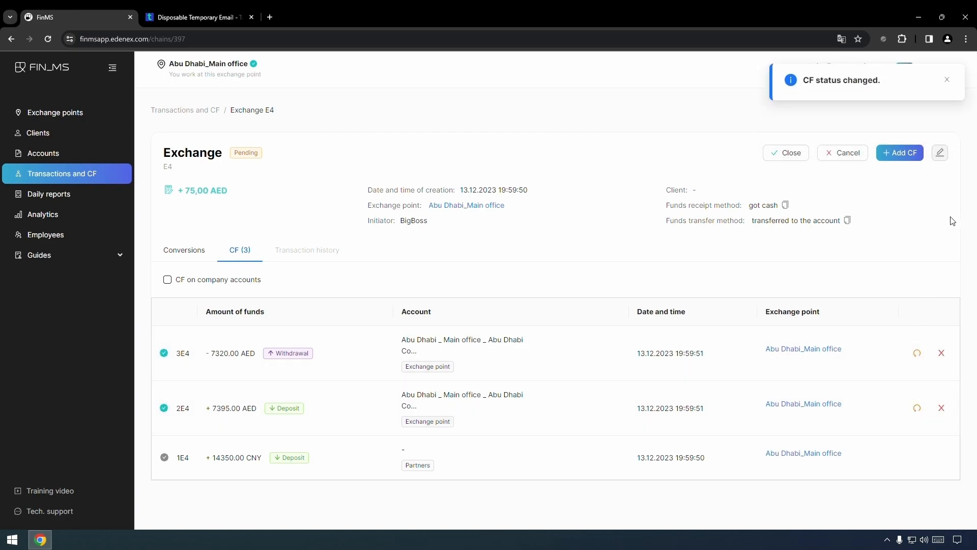
left_click(792, 154)
left_click(564, 177)
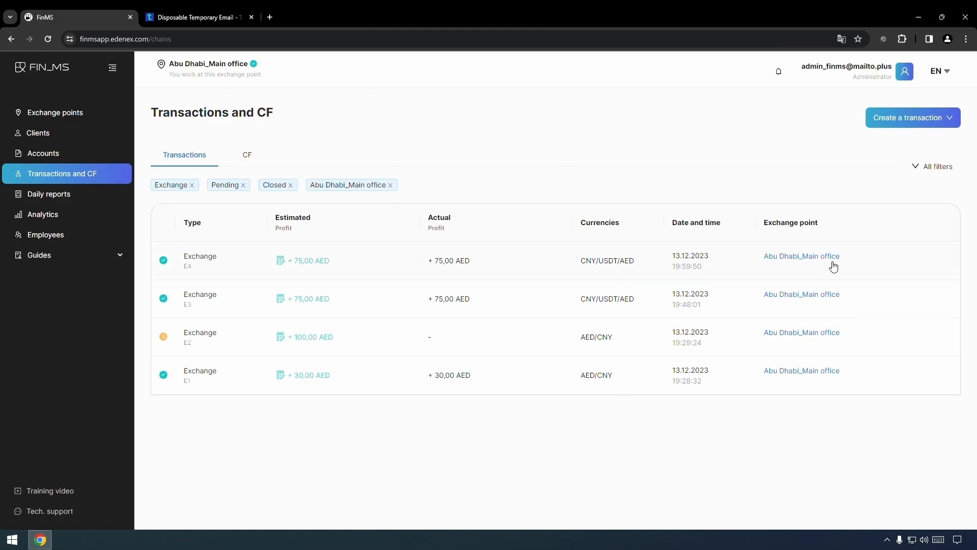
Start a new Lease corporate CF as an AED withdrawal
left_click(912, 123)
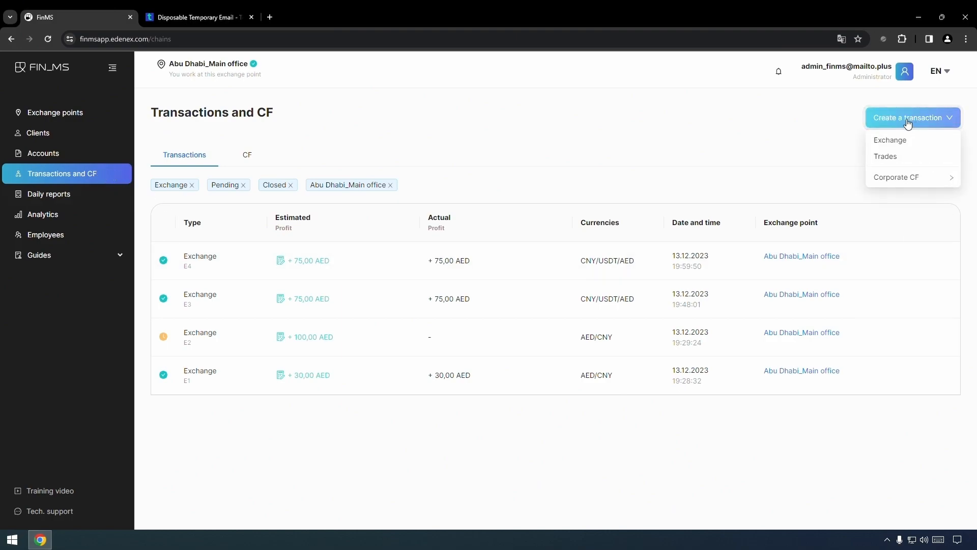
mouse_move(879, 181)
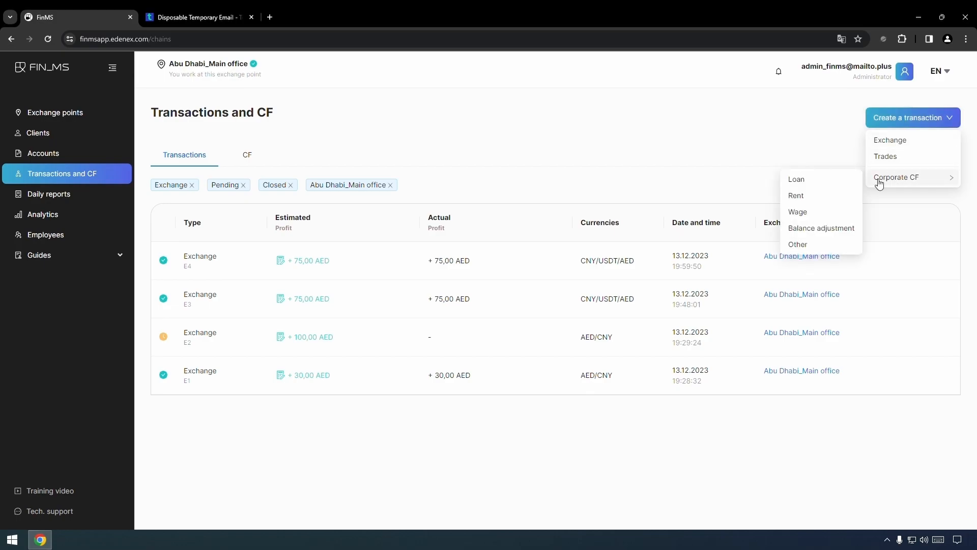
left_click(841, 197)
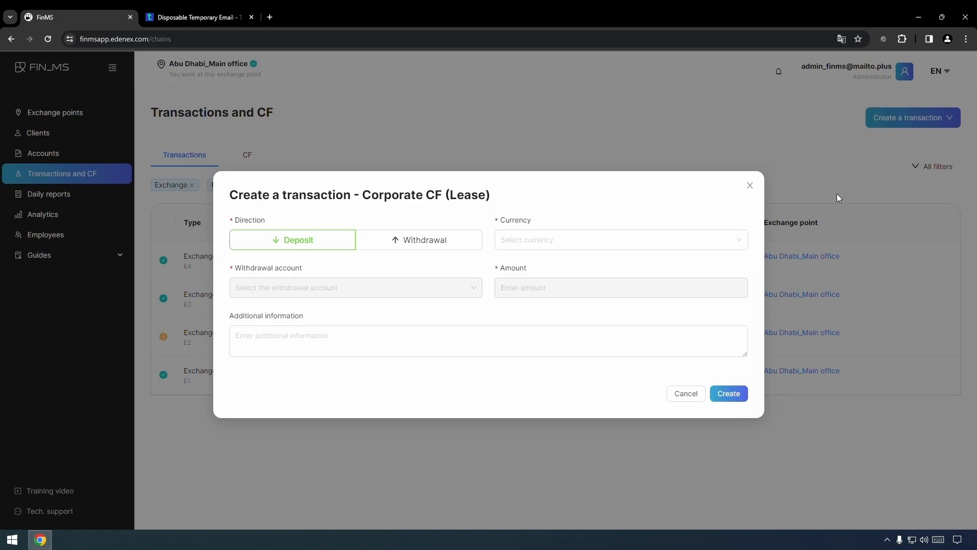
left_click(444, 250)
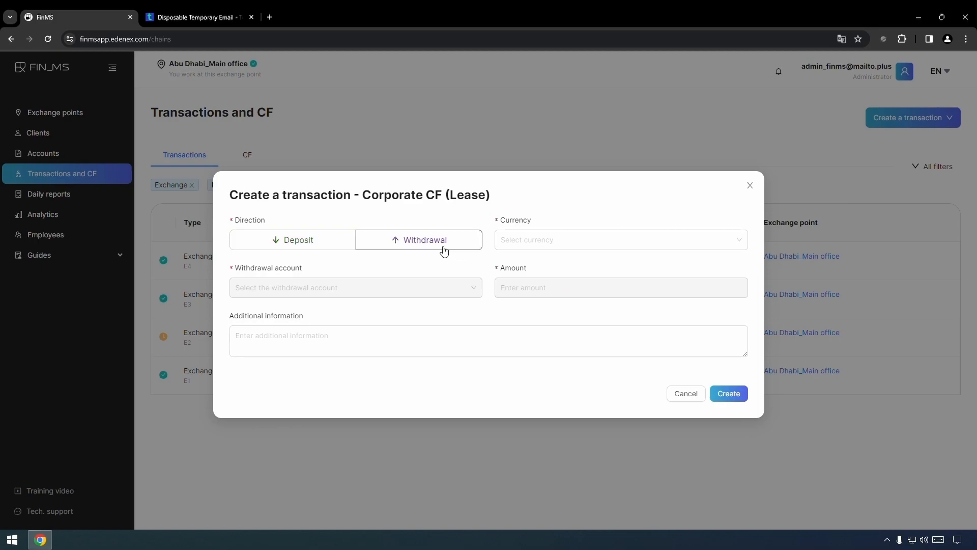
left_click(540, 246)
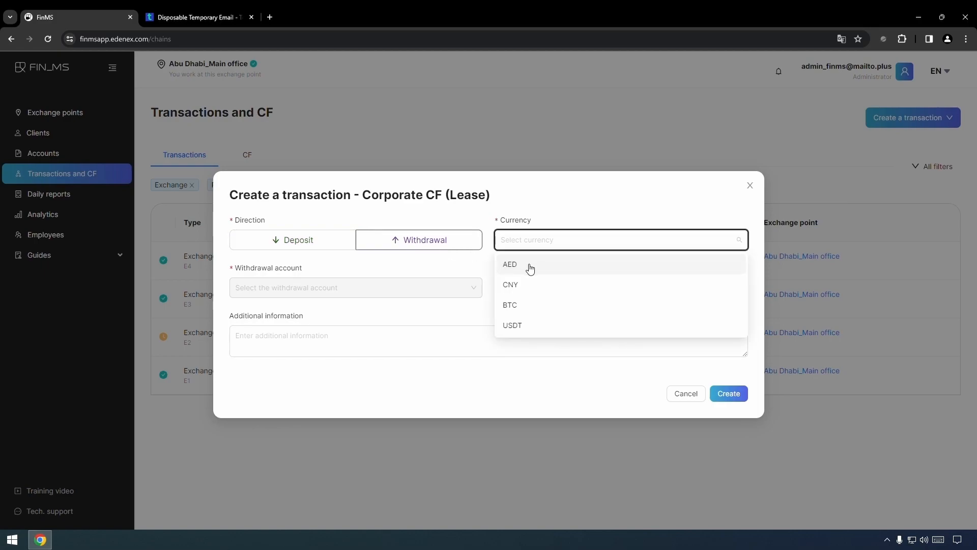
left_click(529, 268)
Withdraw 1200 from Abu Dhabi_AED with a note on December's office payment, and create it
left_click(372, 289)
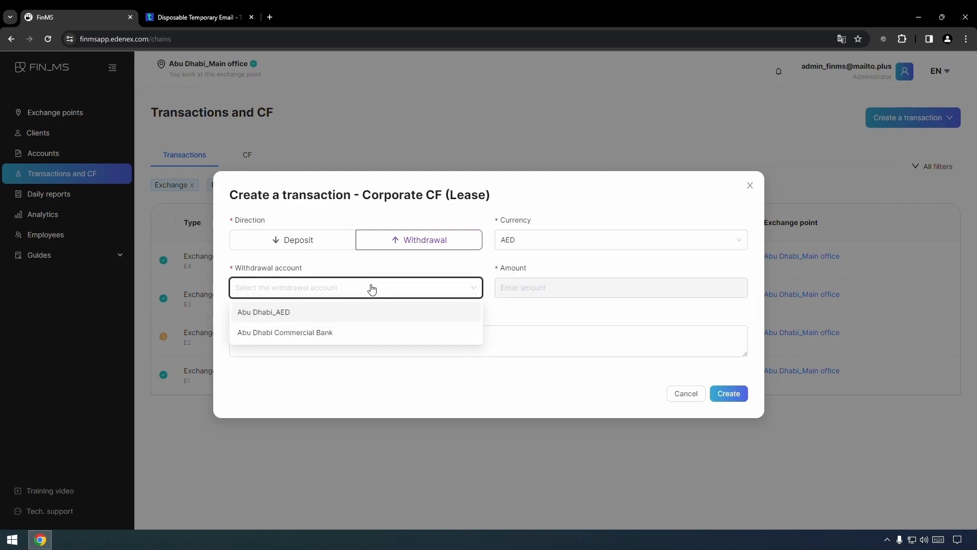
left_click(327, 313)
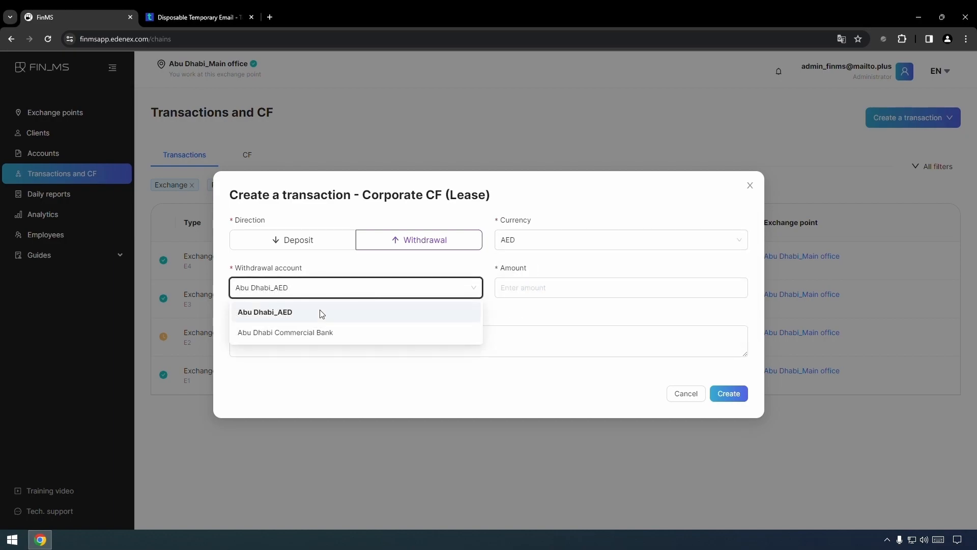
left_click(538, 298)
type("1200")
left_click(435, 348)
type("Payment for the")
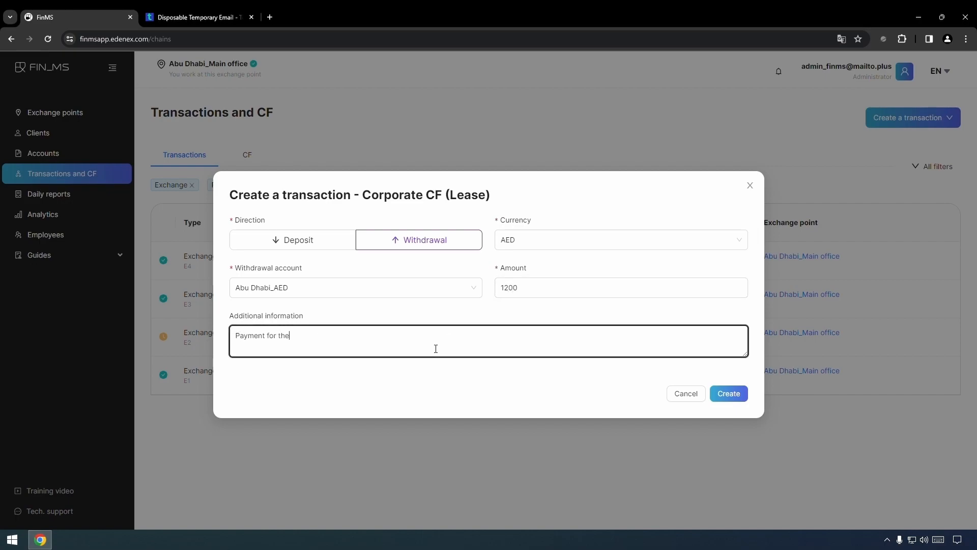
type(" office for December. I gave it to Abdul cash")
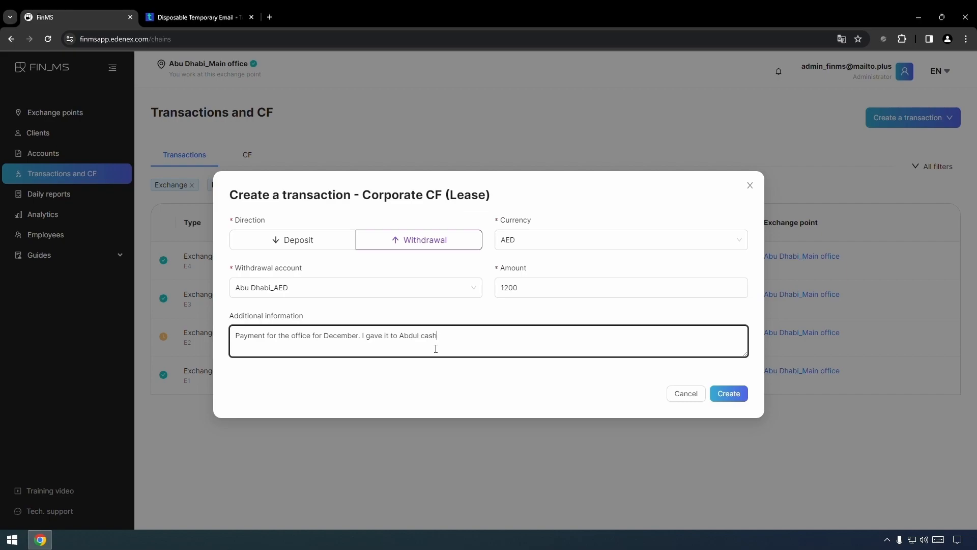
left_click(734, 392)
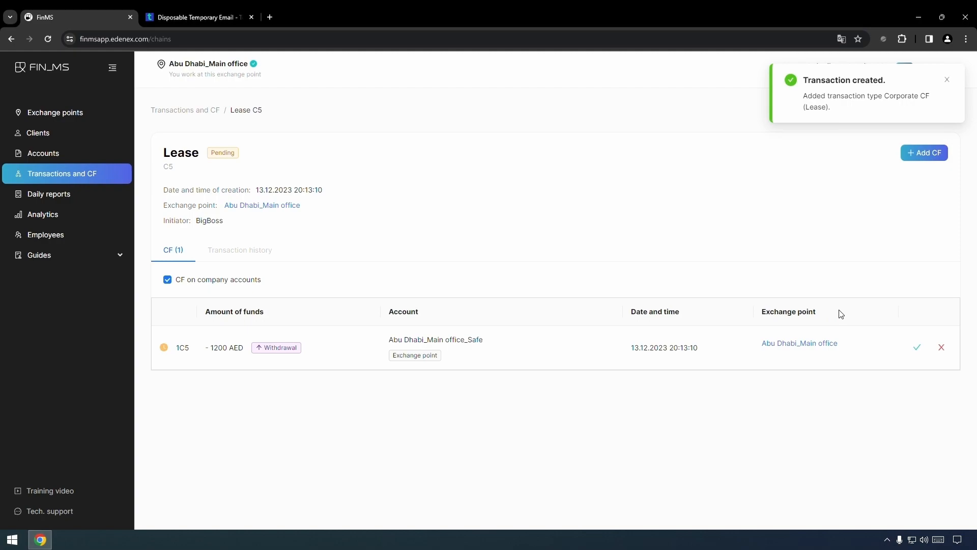
Confirm the 1200 AED withdrawal and start a second AED CF into Abu Dhabi_AED
left_click(910, 347)
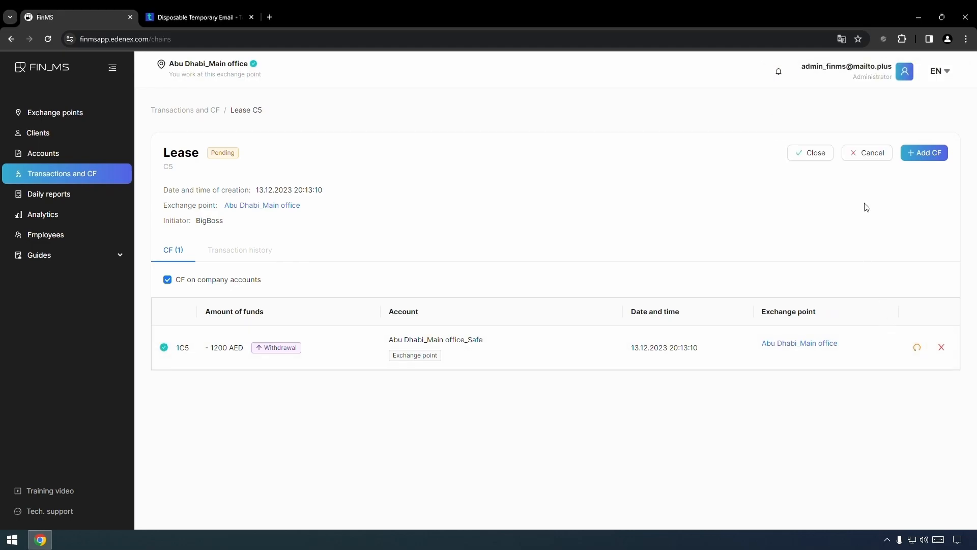
left_click(926, 158)
left_click(523, 240)
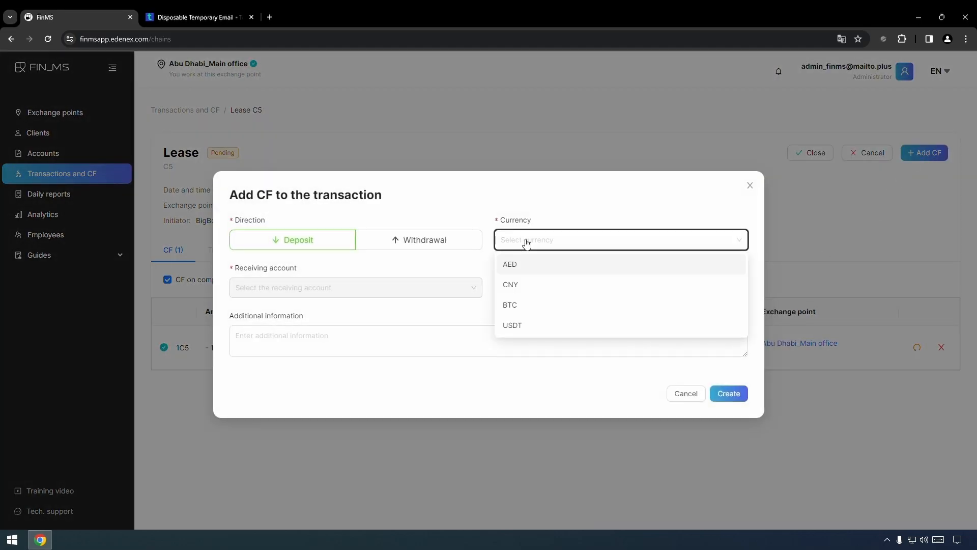
left_click(529, 266)
left_click(371, 288)
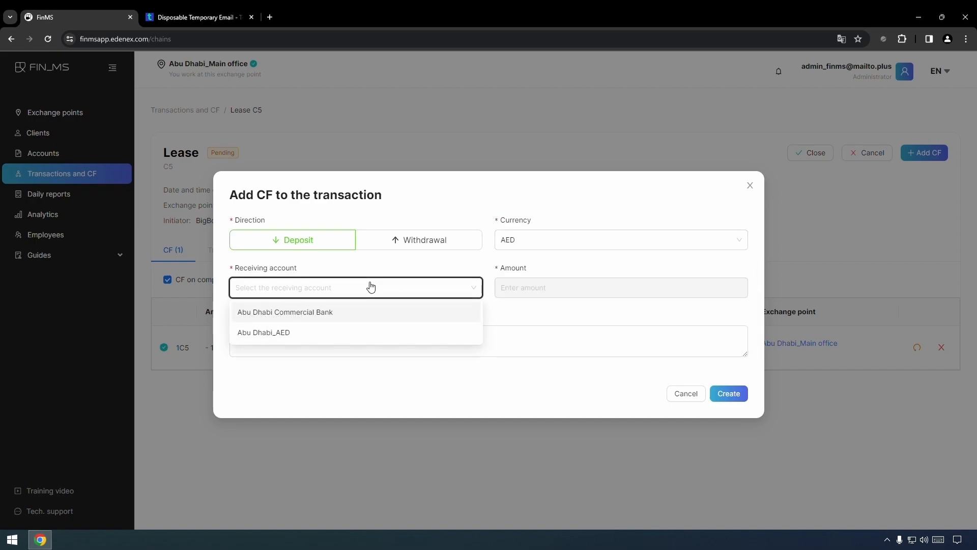
left_click(327, 332)
Enter 200 with the electricity overpayment refund note and create the deposit CF
left_click(547, 290)
type("200")
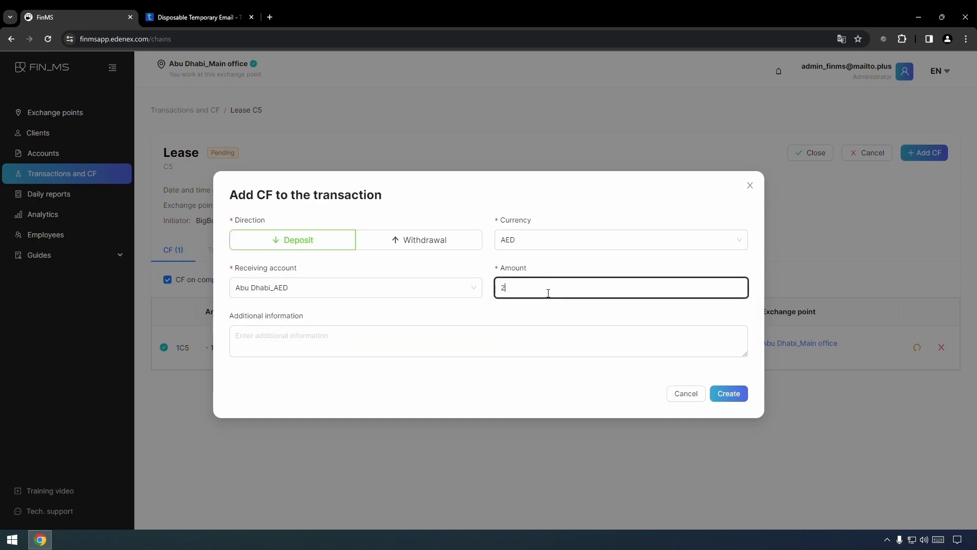
left_click(465, 344)
type("We were refunded the overpayment for electricit")
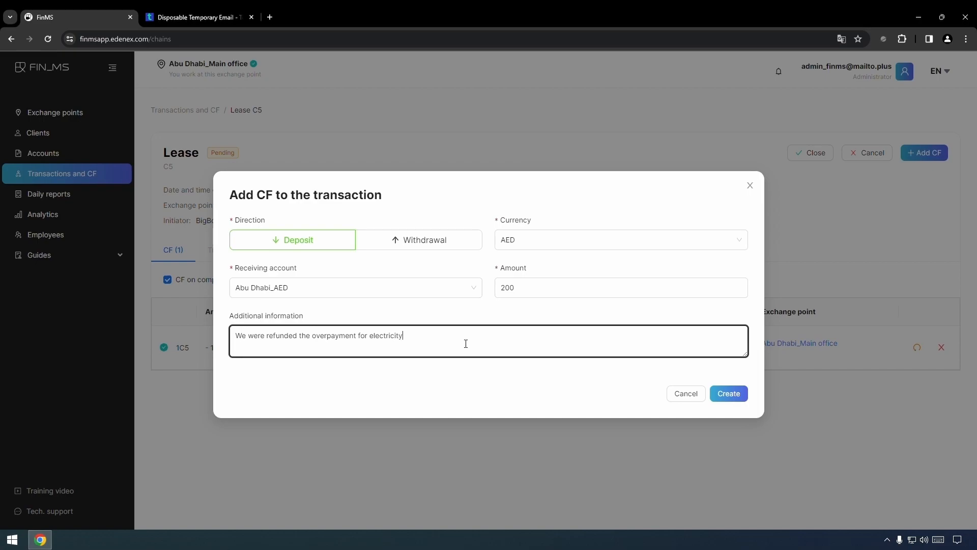
type("y")
left_click(710, 393)
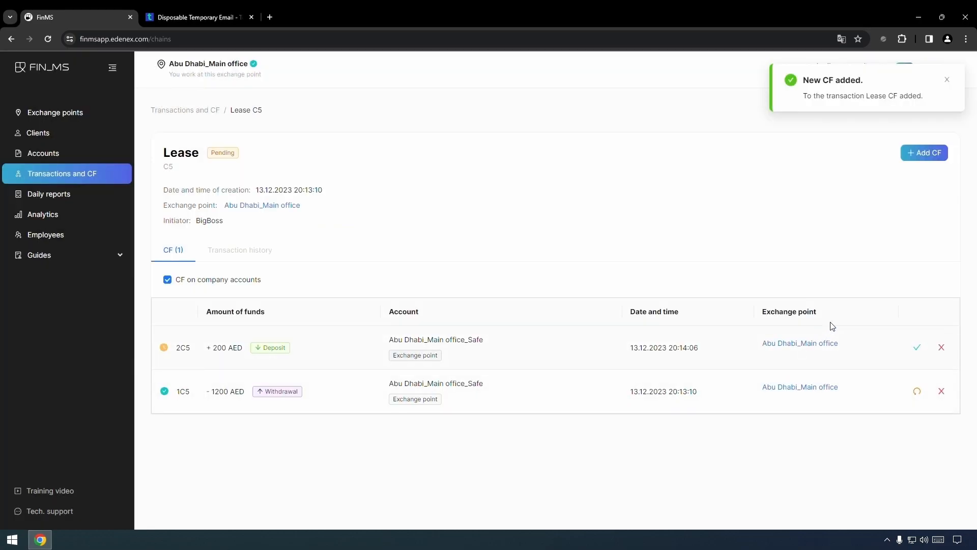
Confirm the 200 AED deposit, close Lease transaction C5, and open Guides > CF types
left_click(920, 351)
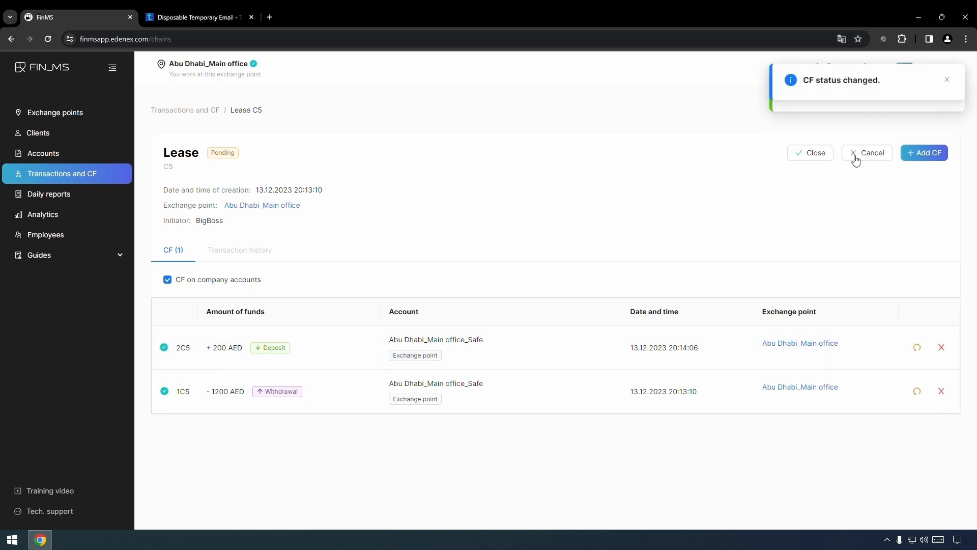
left_click(806, 155)
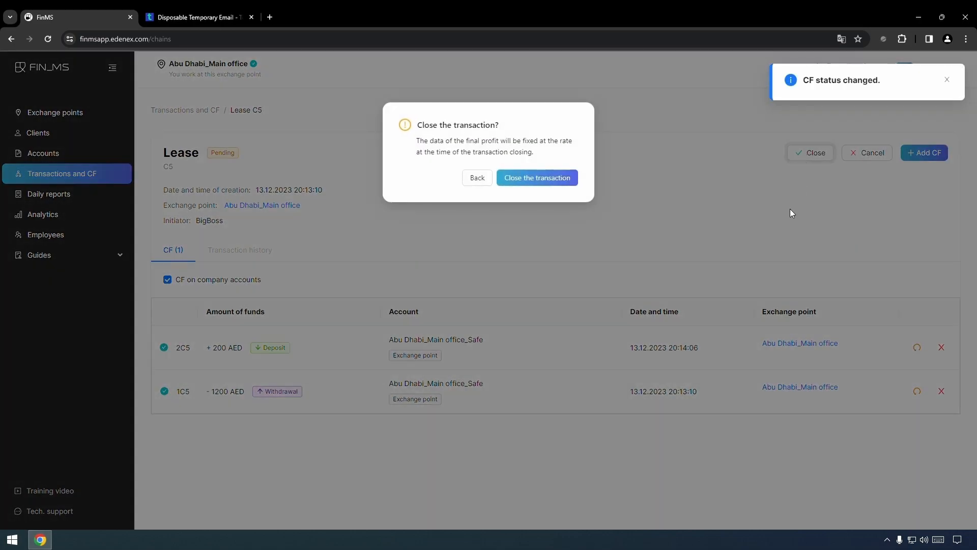
left_click(536, 178)
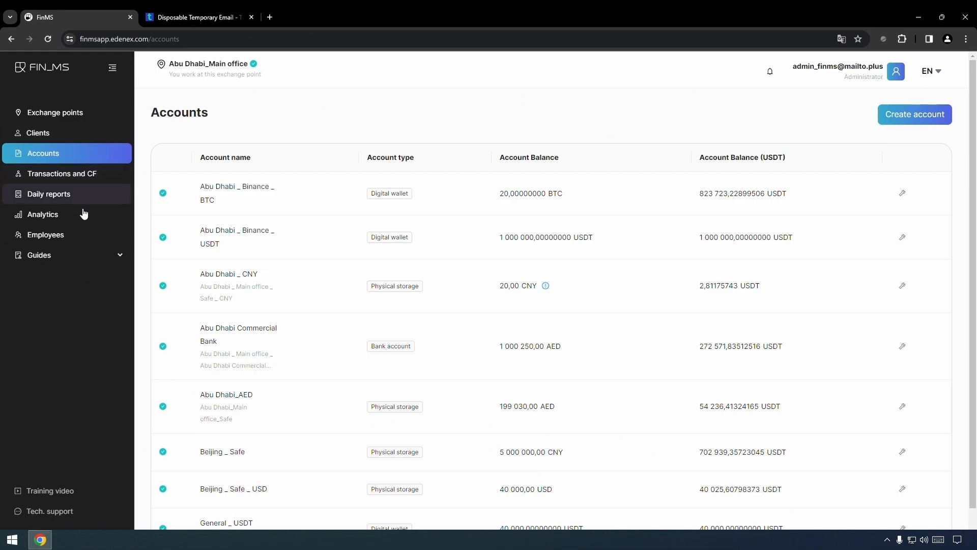
left_click(74, 255)
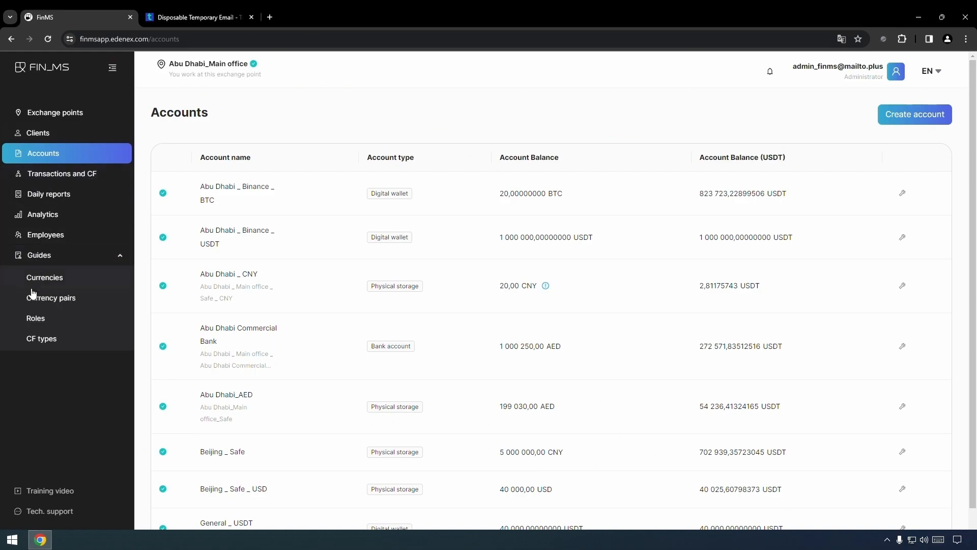
left_click(44, 340)
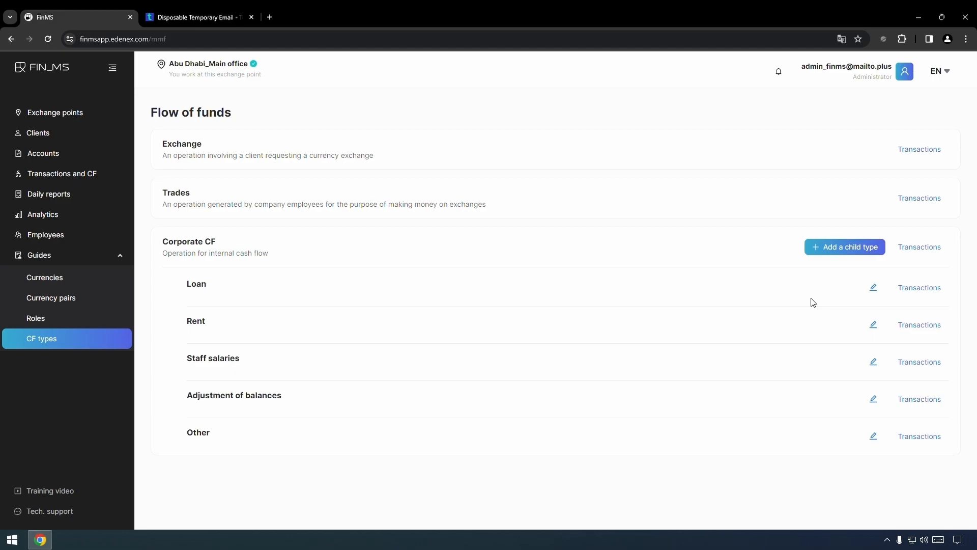
Add a Corporate CF child type named Holidays, described as 'Costs for corporate events and personal gifts'
left_click(842, 253)
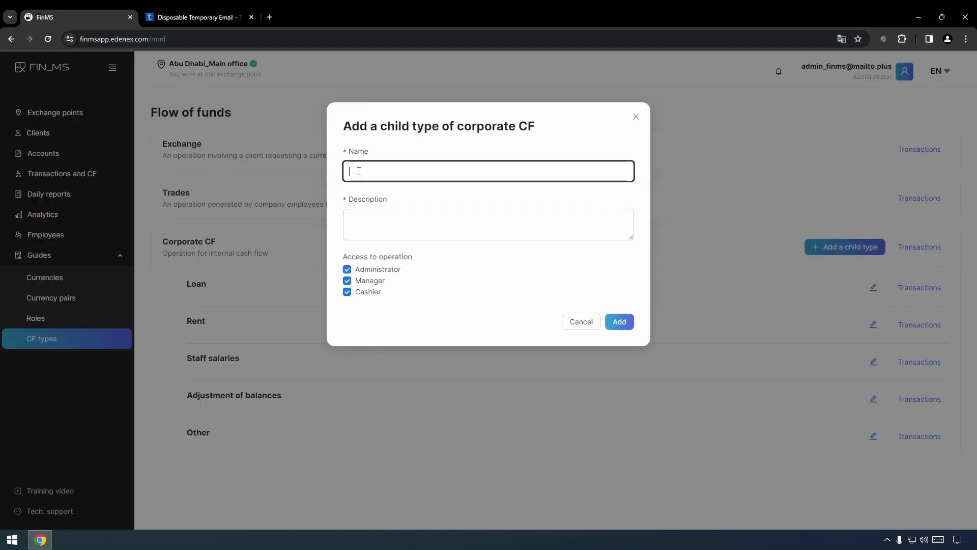
type("Holidays")
left_click(386, 237)
type("Costs for corporate evemn")
key("BackSpace")
key("BackSpace")
type("nts and personal gifts")
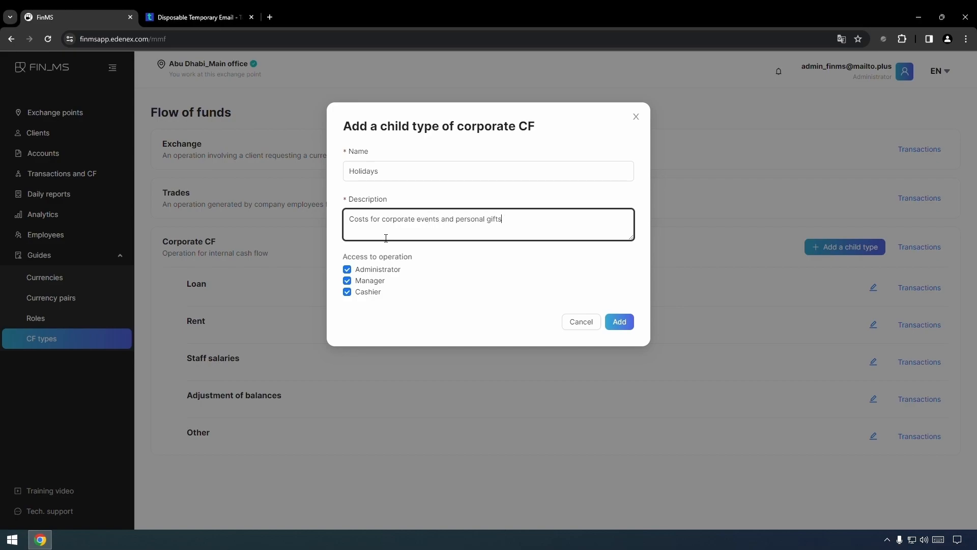
Limit Holidays access to Administrator and Manager, without Cashier, and save the child type
left_click(374, 269)
left_click(371, 282)
left_click(372, 293)
left_click(377, 270)
left_click(371, 282)
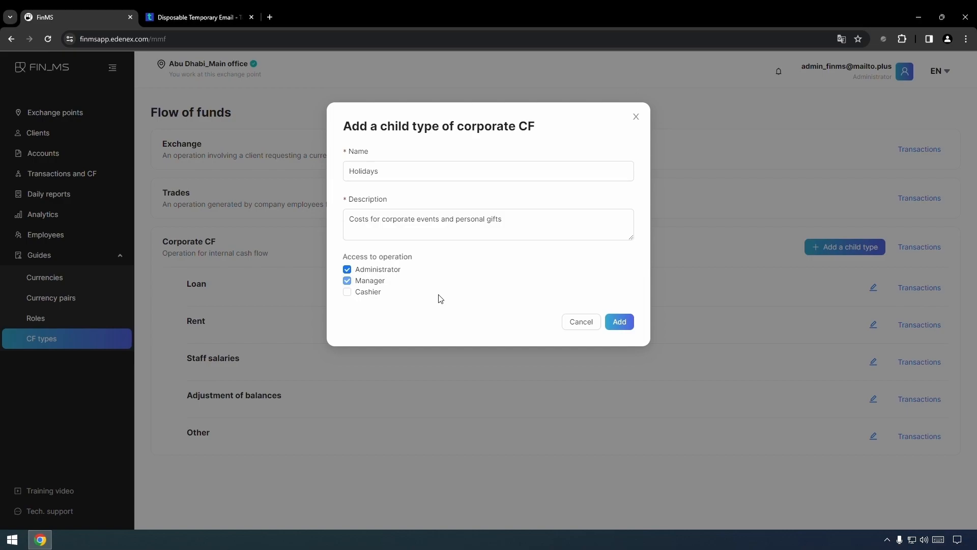
left_click(620, 325)
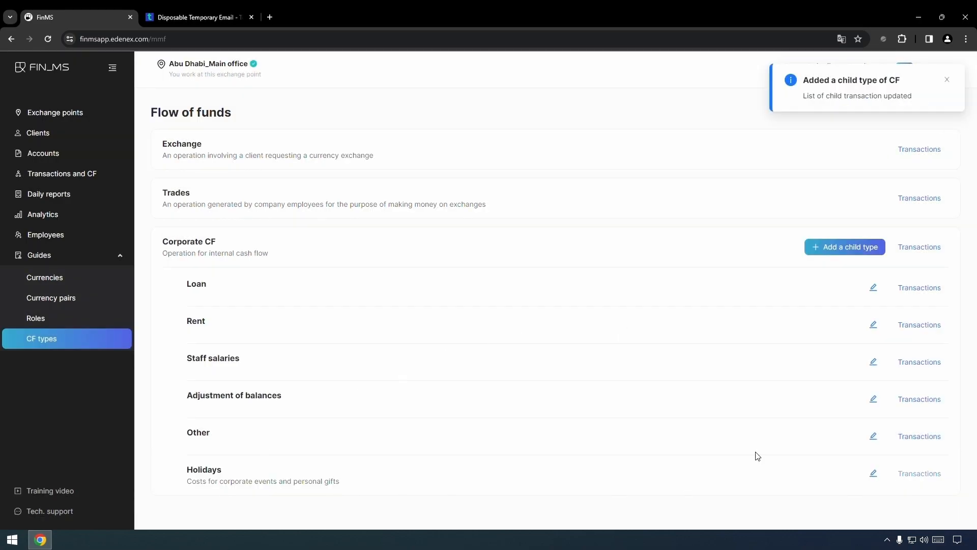
left_click(62, 174)
Compare the Corporate CF types offered for a new transaction as admin and as cashier
left_click(905, 119)
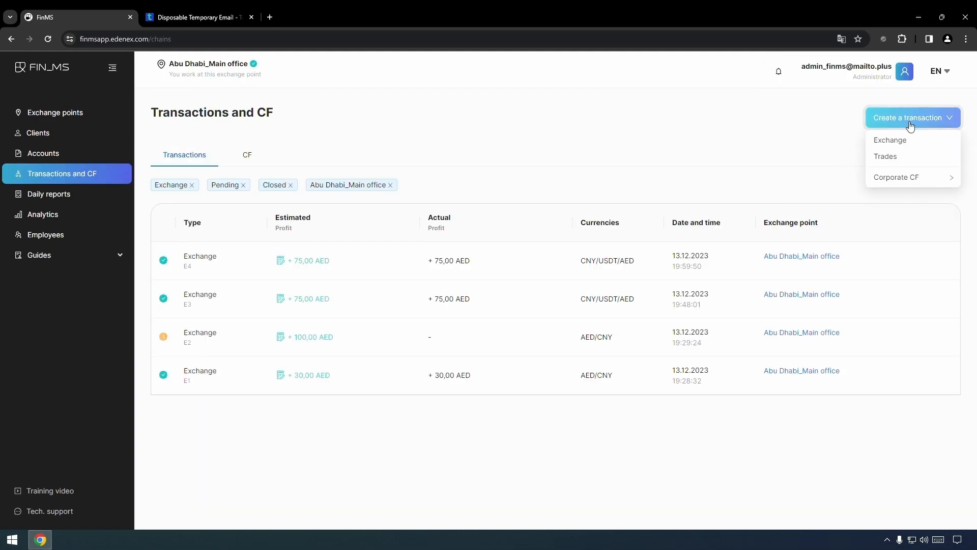
mouse_move(915, 178)
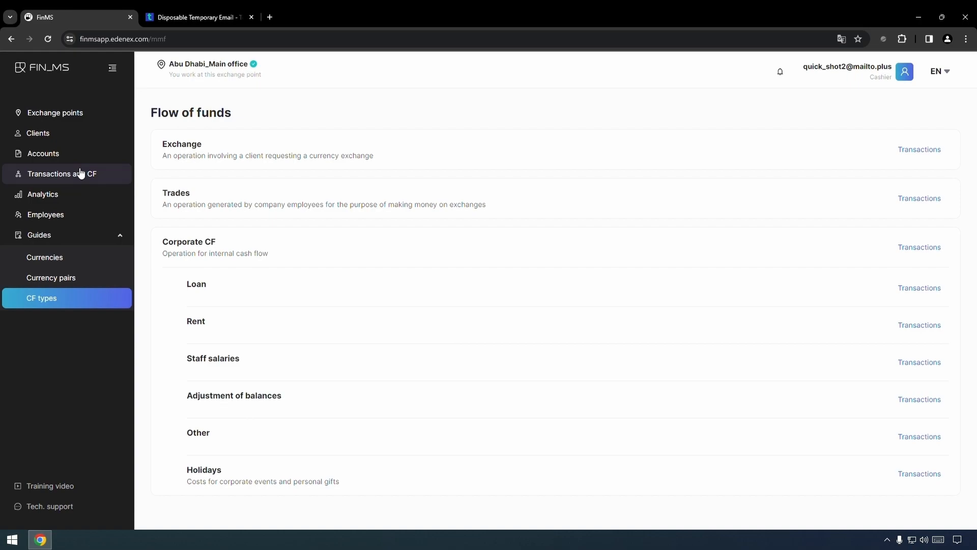
left_click(81, 174)
left_click(912, 123)
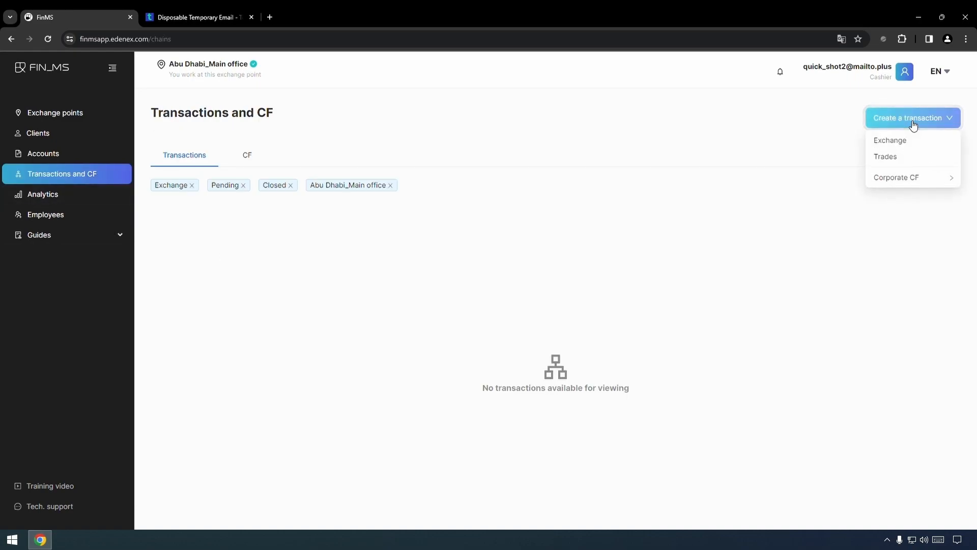
mouse_move(881, 177)
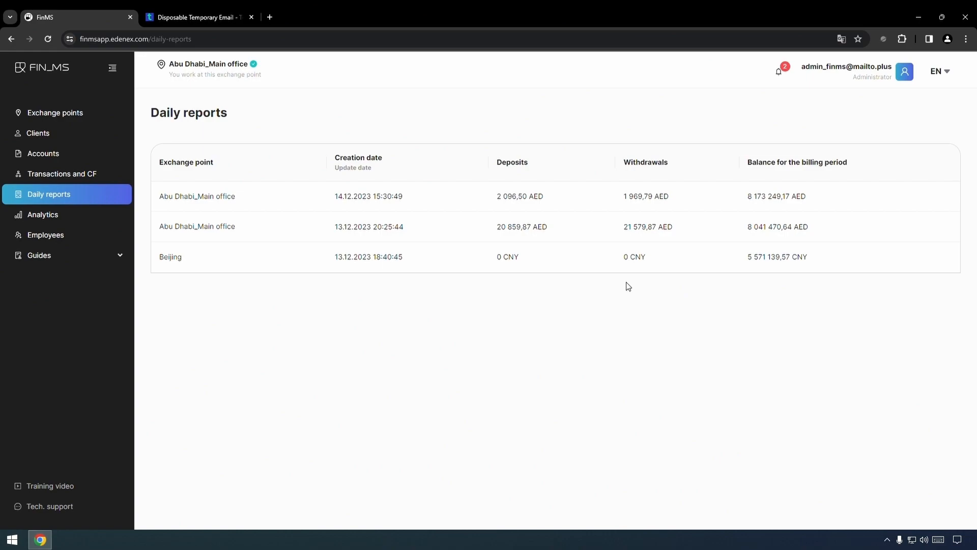
Open the latest Abu Dhabi_Main office daily report and scroll past the 10,38 AED Holidays withdrawal
left_click(294, 201)
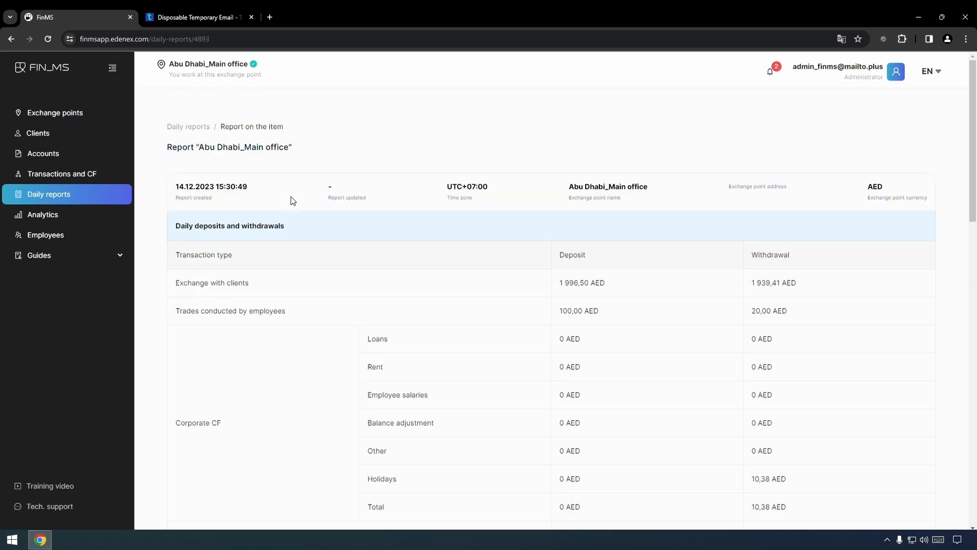
scroll(477, 212, "down", 2)
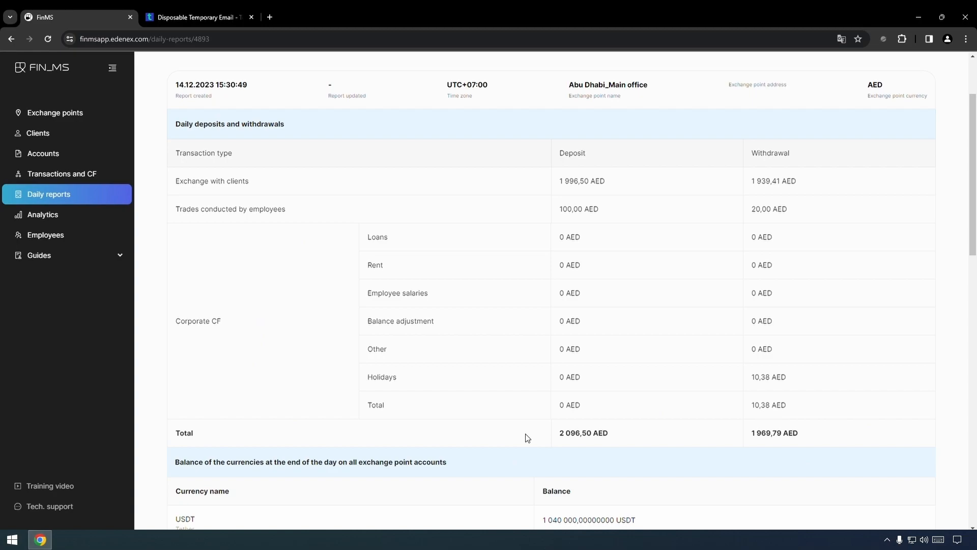
scroll(524, 428, "down", 3)
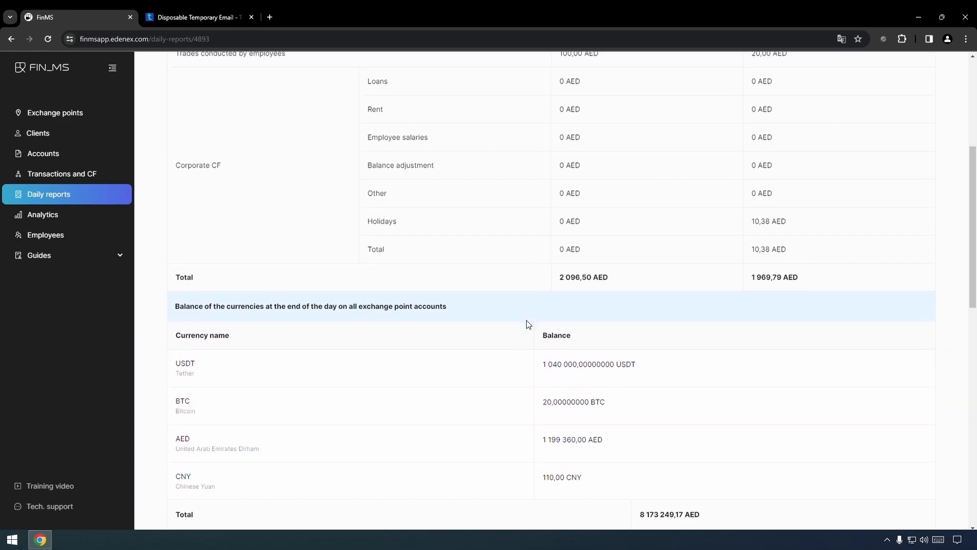
scroll(526, 316, "down", 4)
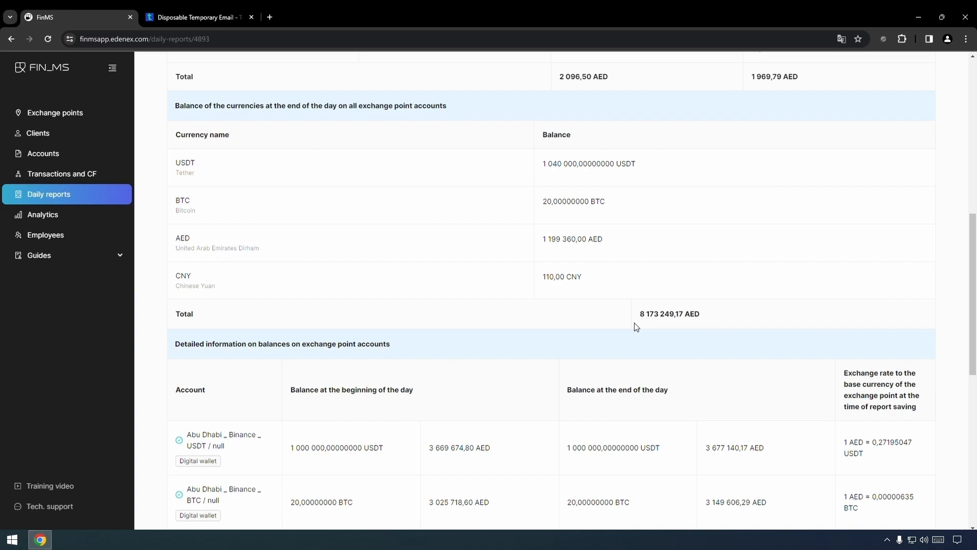
Scroll through the daily report's detailed balances and employees tables
scroll(636, 327, "down", 5)
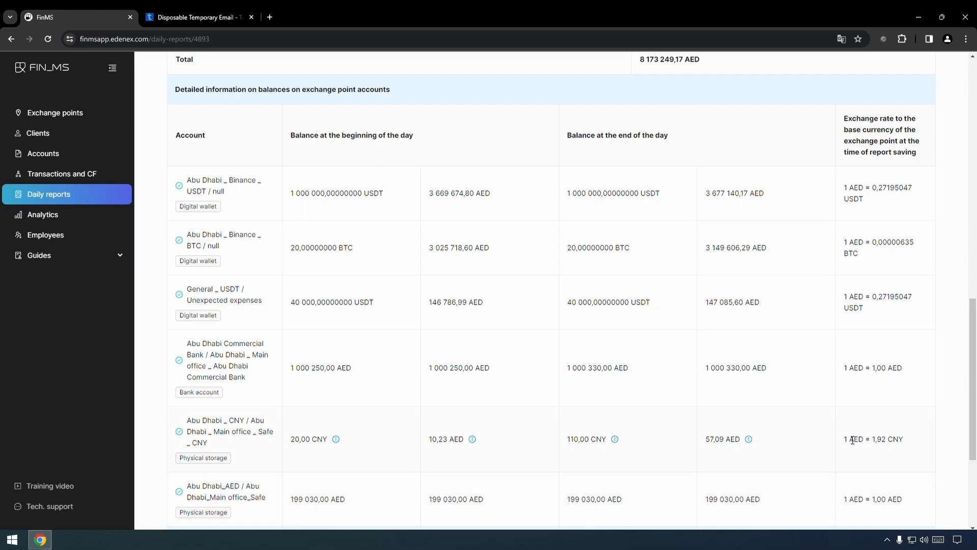
mouse_move(615, 443)
scroll(647, 434, "down", 4)
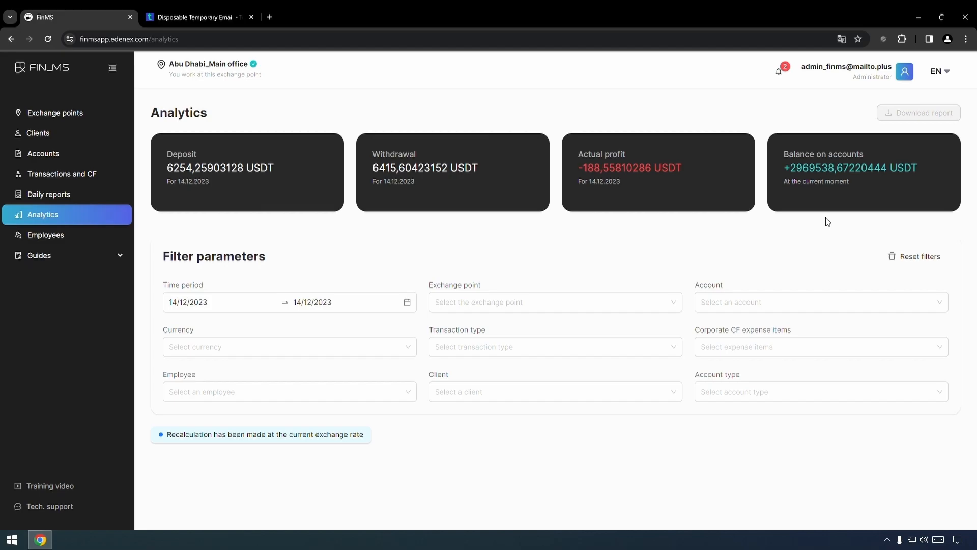
Set the Analytics time period to 10–14/12/2023, then narrow it to 14/12/2023
left_click(409, 307)
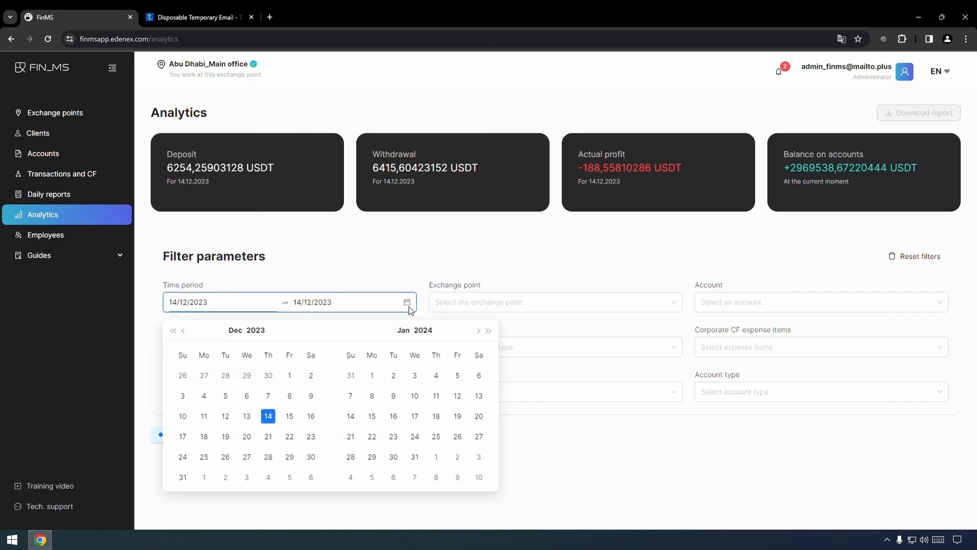
left_click(183, 417)
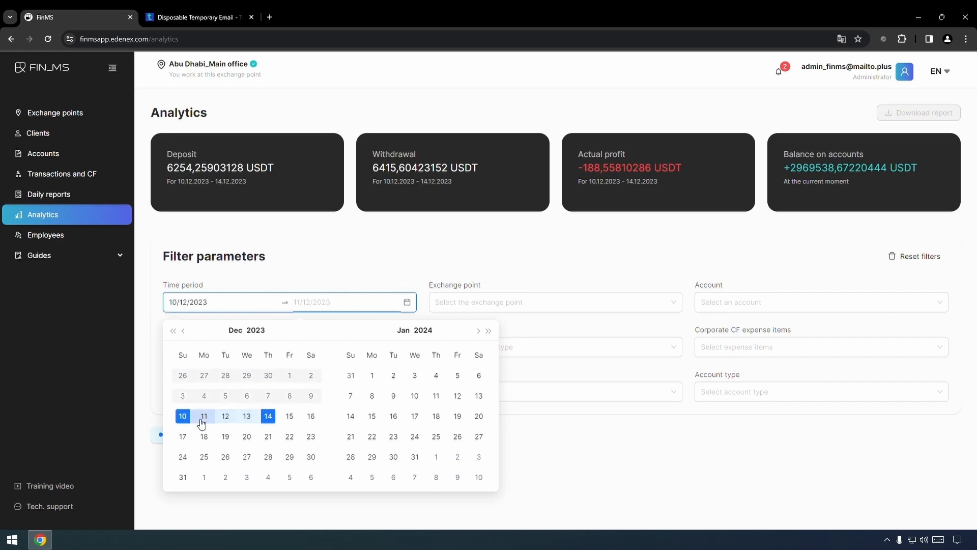
left_click(268, 416)
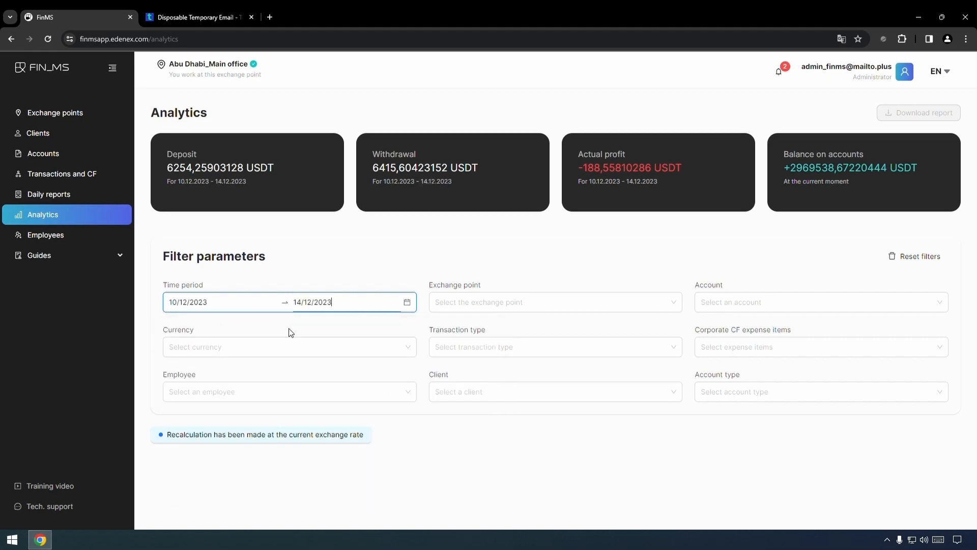
left_click(316, 303)
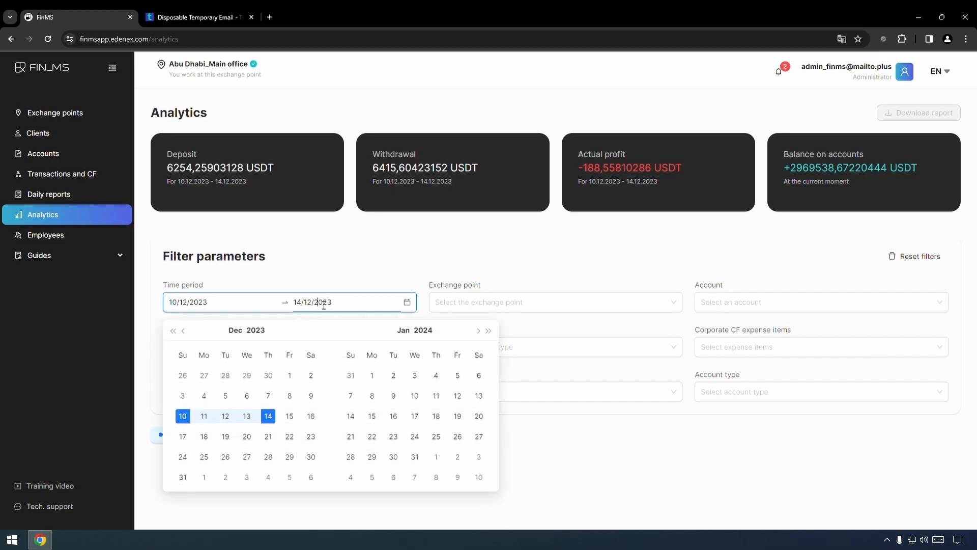
left_click(268, 416)
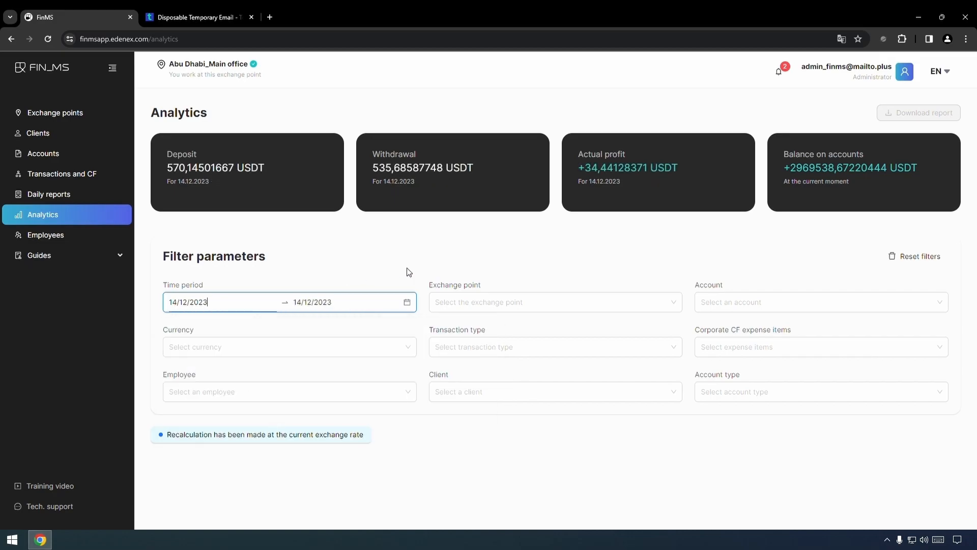
Filter by the Abu Dhabi_Main office exchange point and Exchange transactions, then reset all filters
left_click(538, 303)
left_click(522, 328)
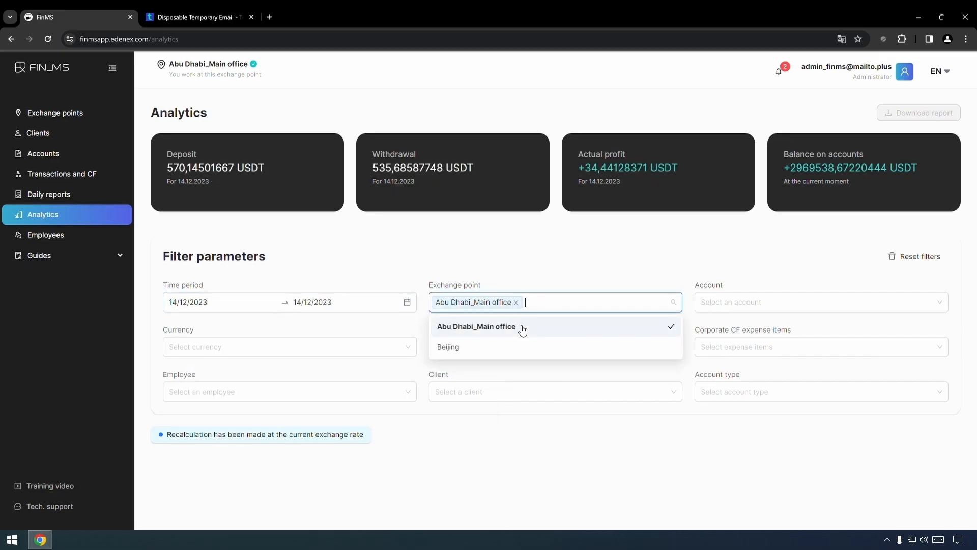
left_click(613, 270)
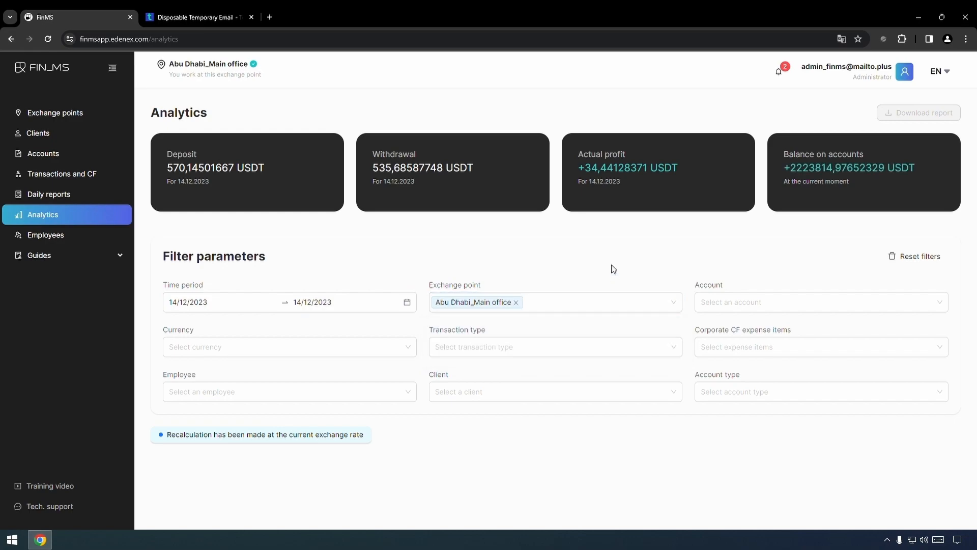
left_click(556, 354)
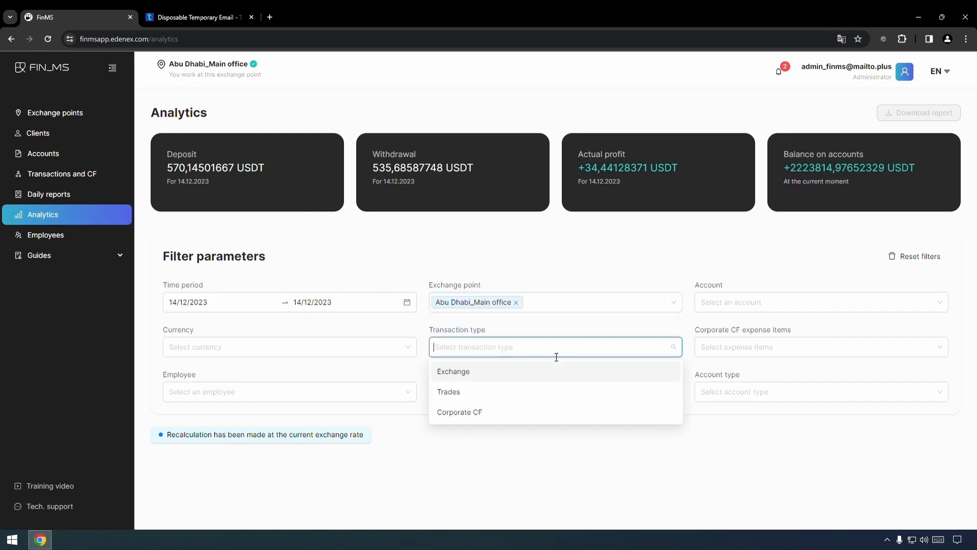
left_click(504, 372)
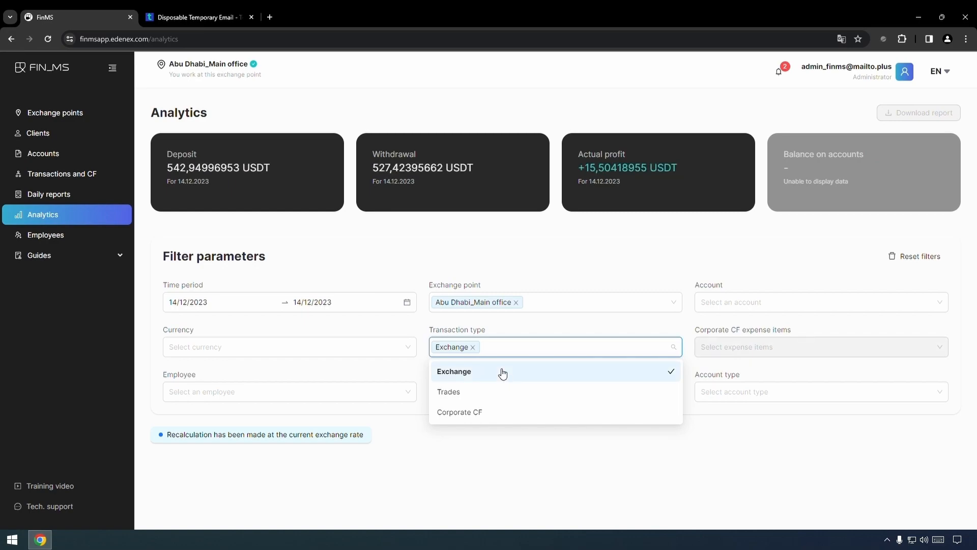
left_click(578, 265)
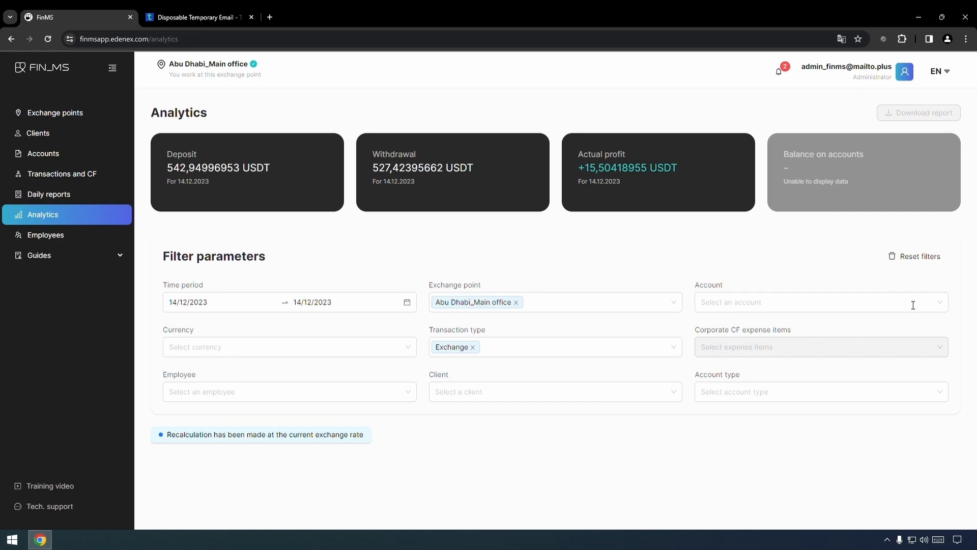
left_click(914, 255)
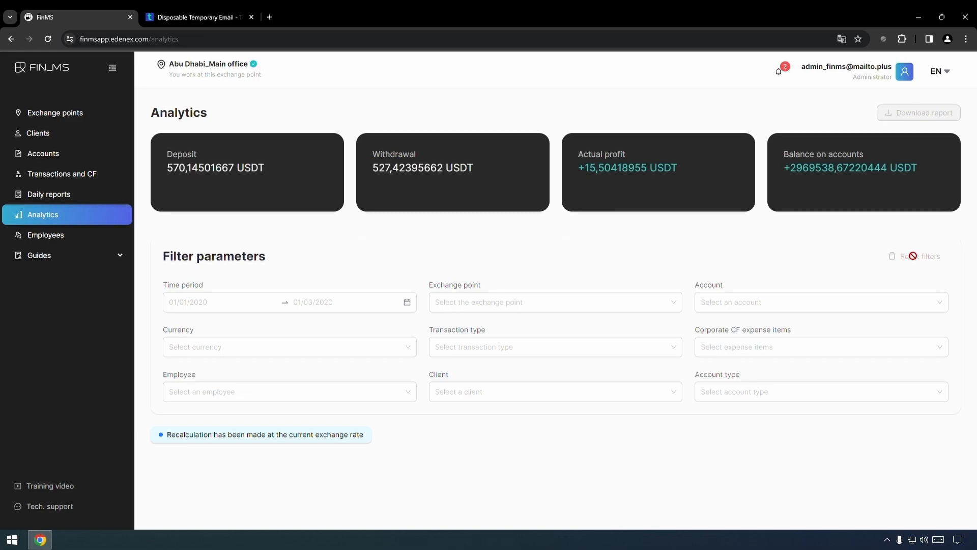
Filter Analytics to employee BigBoss, then reset the filter
left_click(298, 399)
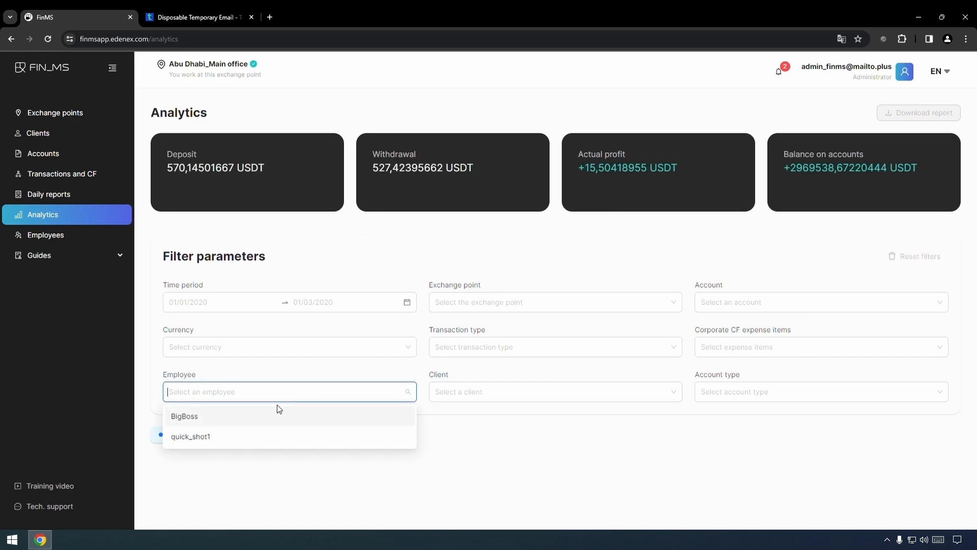
left_click(258, 419)
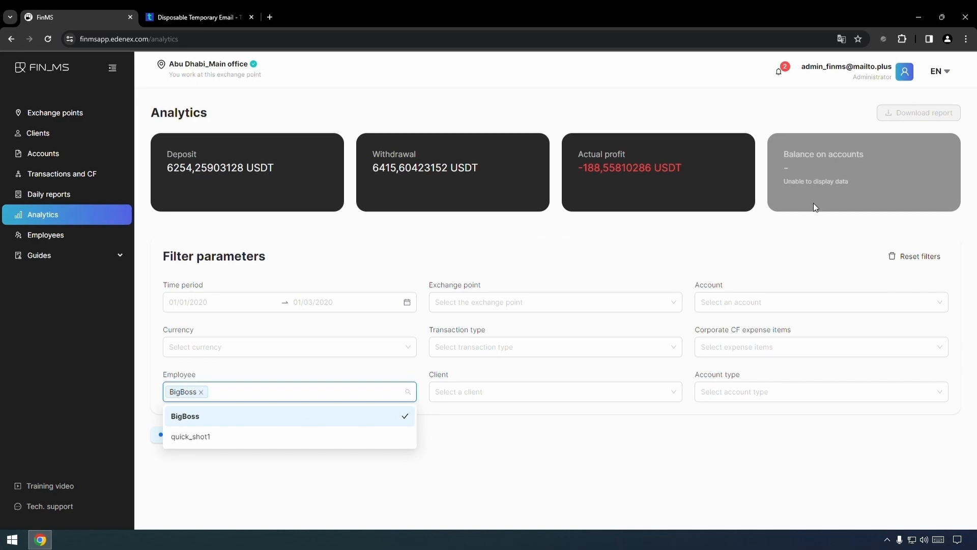
left_click(635, 275)
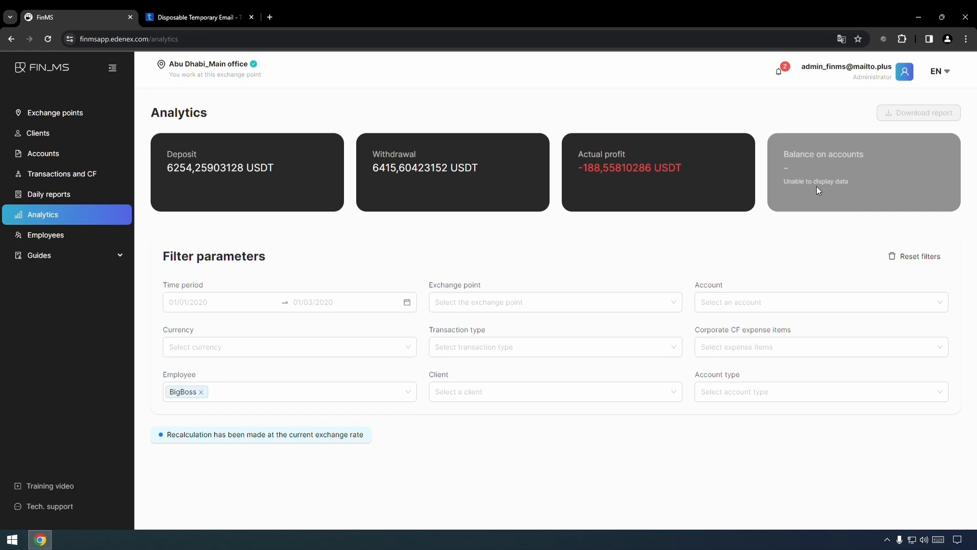
left_click(908, 259)
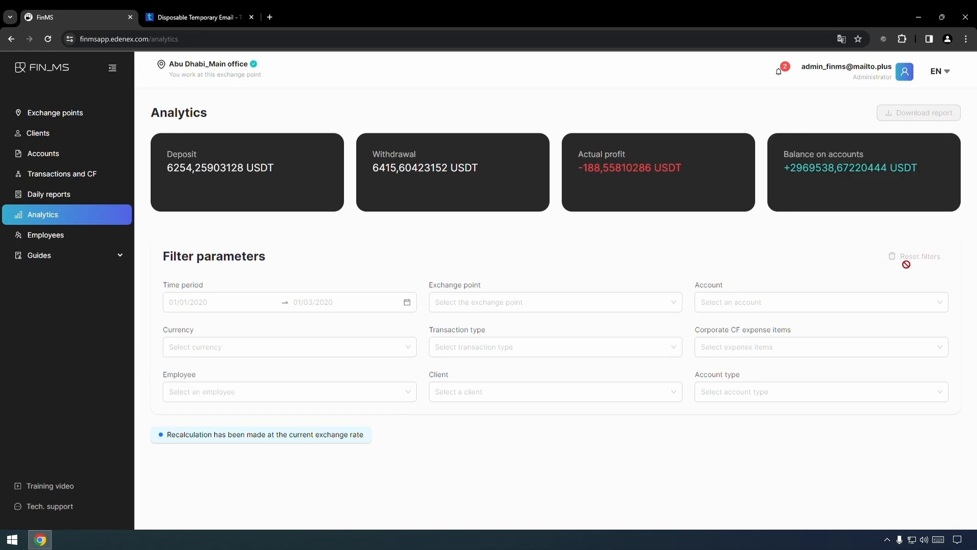
Filter Analytics to the Abu Dhabi _ Binance _ USDT account, then reset the filter
left_click(814, 308)
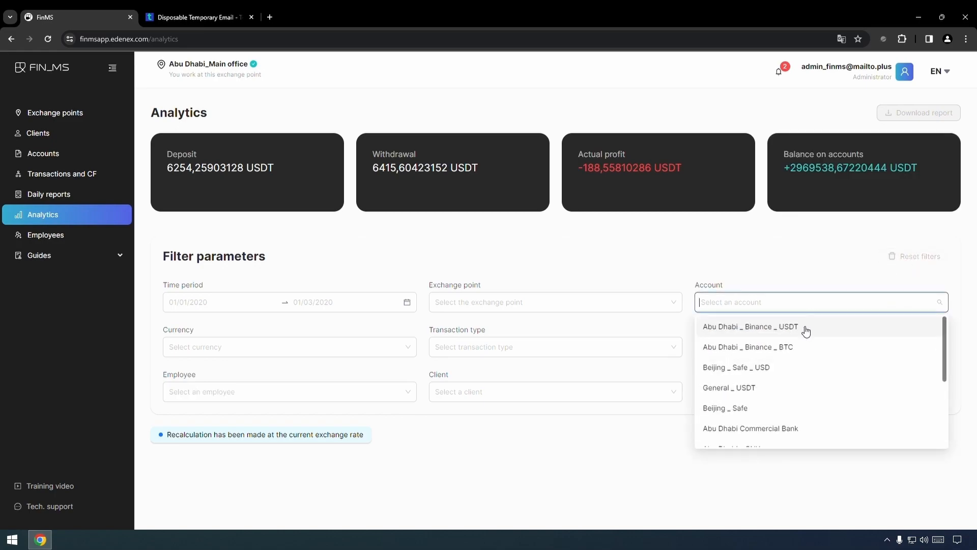
left_click(805, 330)
left_click(791, 260)
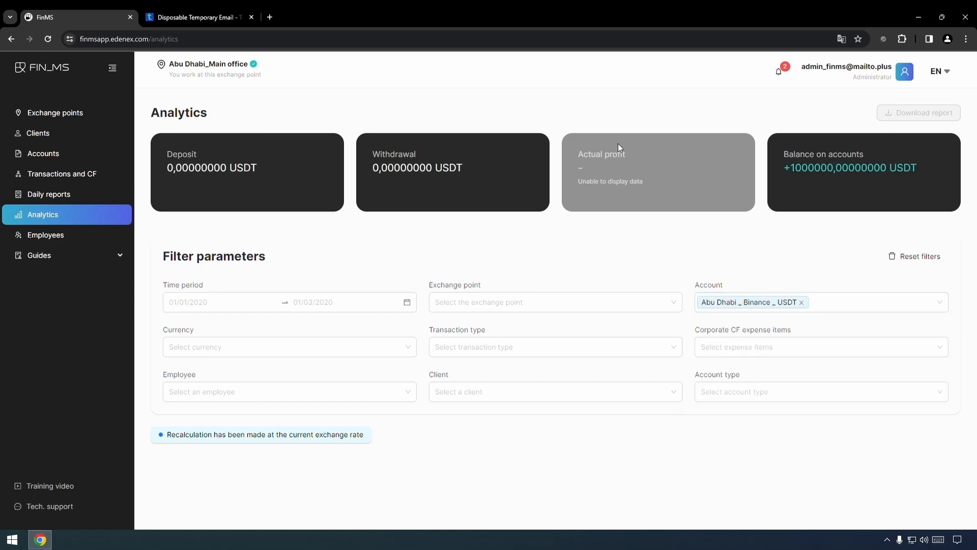
left_click(913, 256)
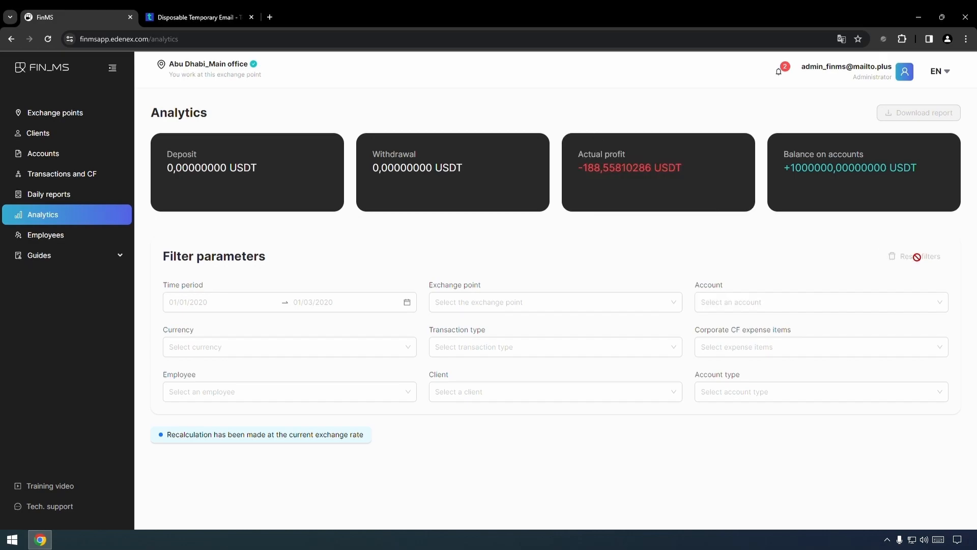